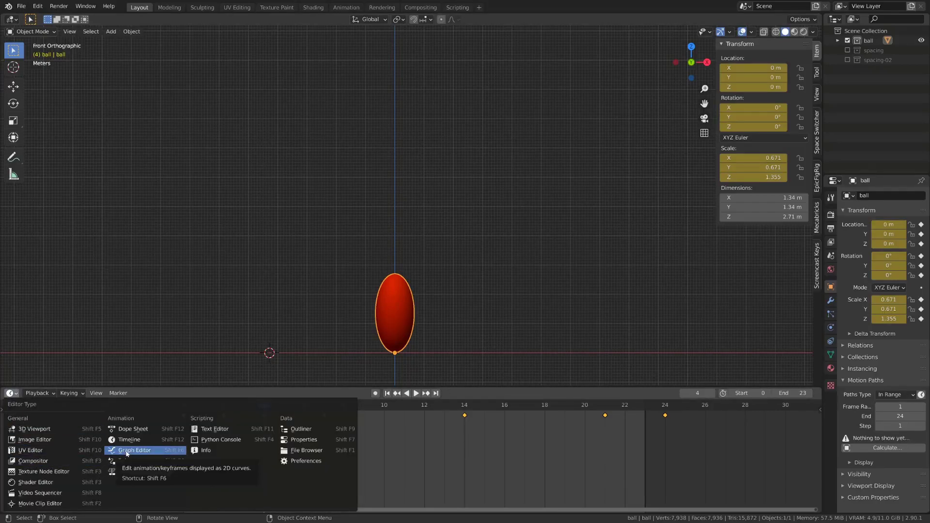
Change the timeline area to the Graph Editor, enlarge it and frame all of the ball's animation curves.
click(128, 450)
drag(388, 383, 385, 343)
key(Home)
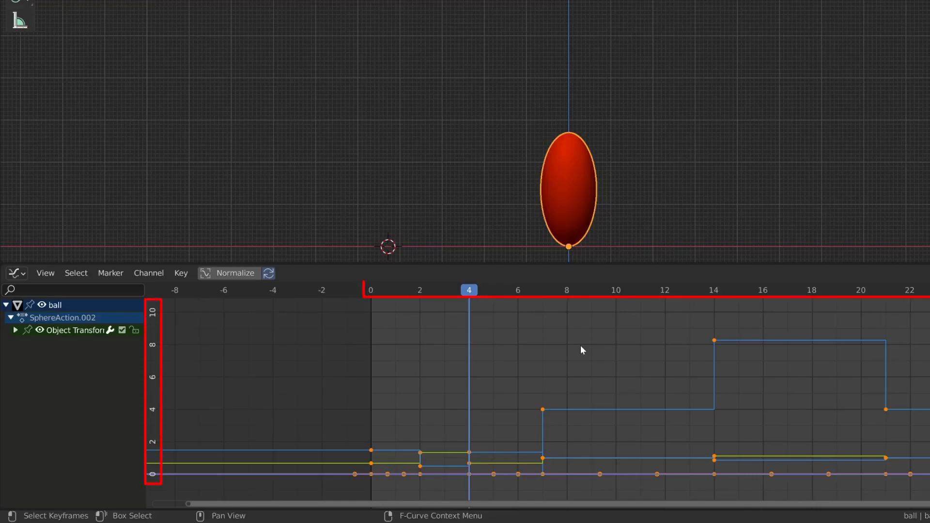
middle_drag(599, 371, 562, 355)
Play the stepped ball animation from frame 0 and stop it to compare the motion with its curves.
click(333, 292)
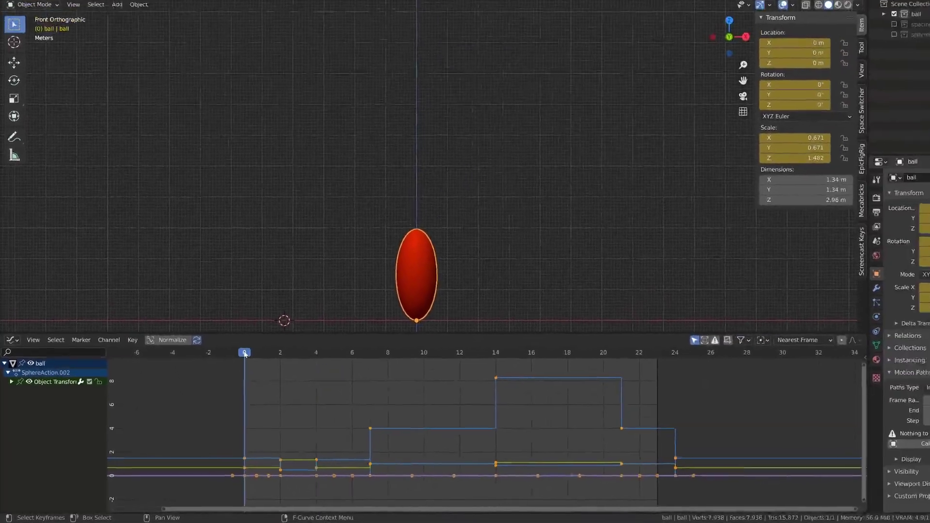
key(space)
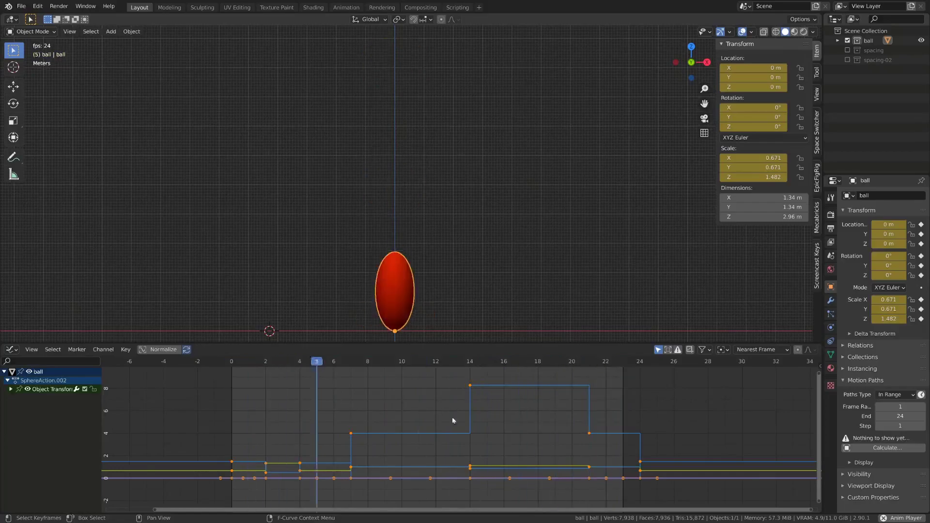
key(space)
key(Left)
Expand the ball's Object Transforms channels and select the Z Location keyframe at frame 7.
drag(333, 426, 353, 434)
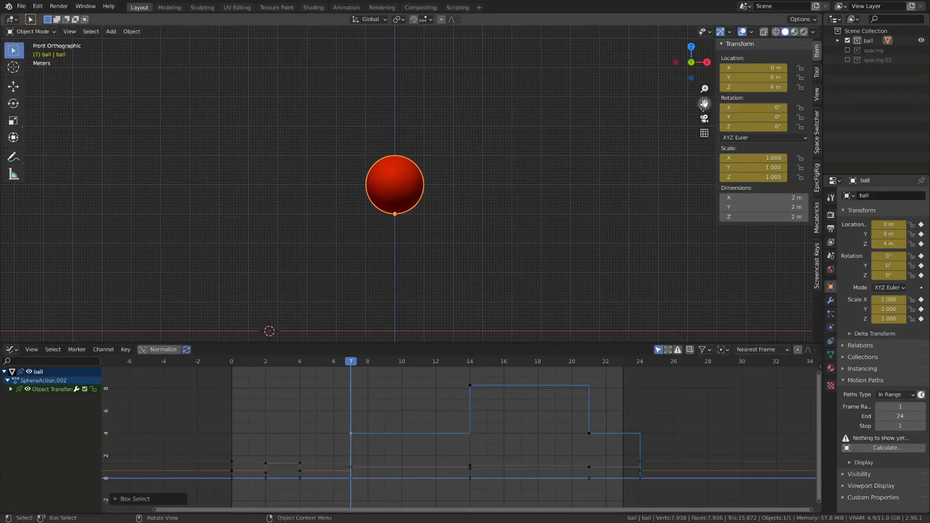
click(11, 390)
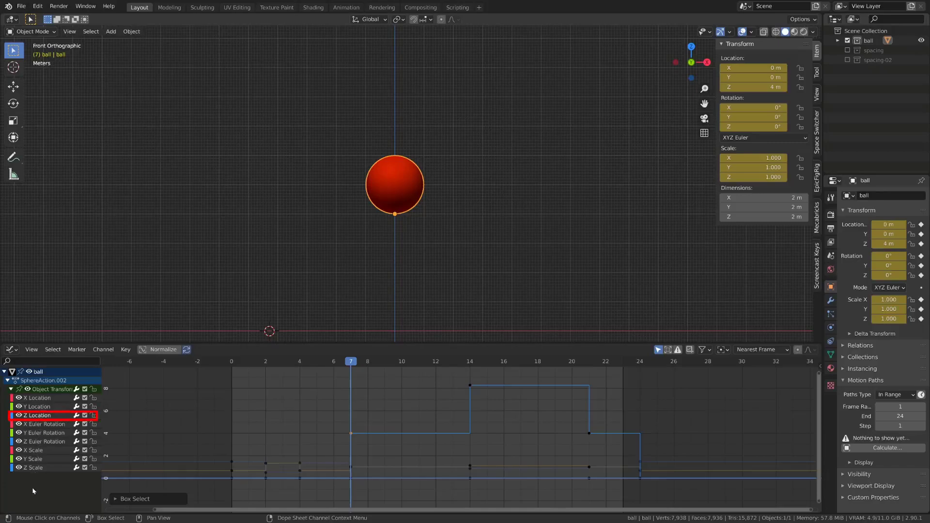
drag(286, 362, 354, 424)
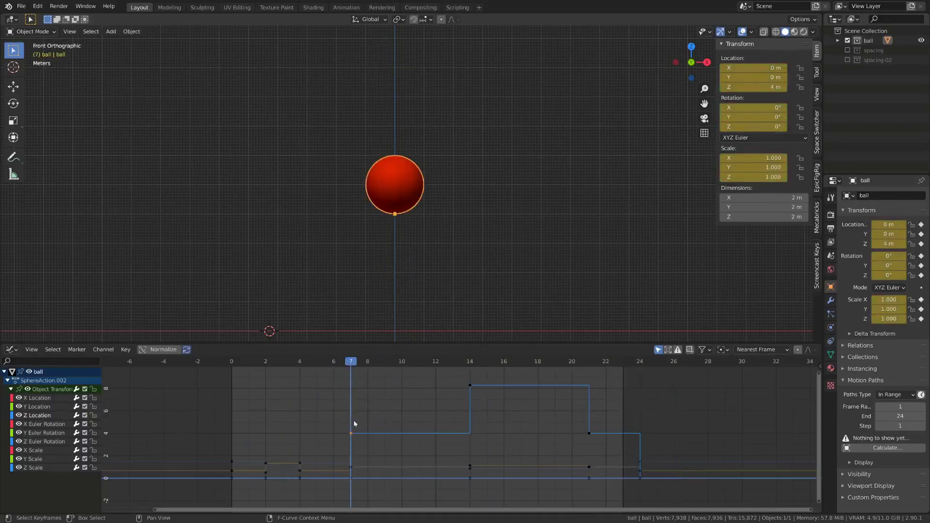
Isolate the X Euler Rotation curve with all its keyframes selected and shift it up to about 0.28°.
double_click(43, 424)
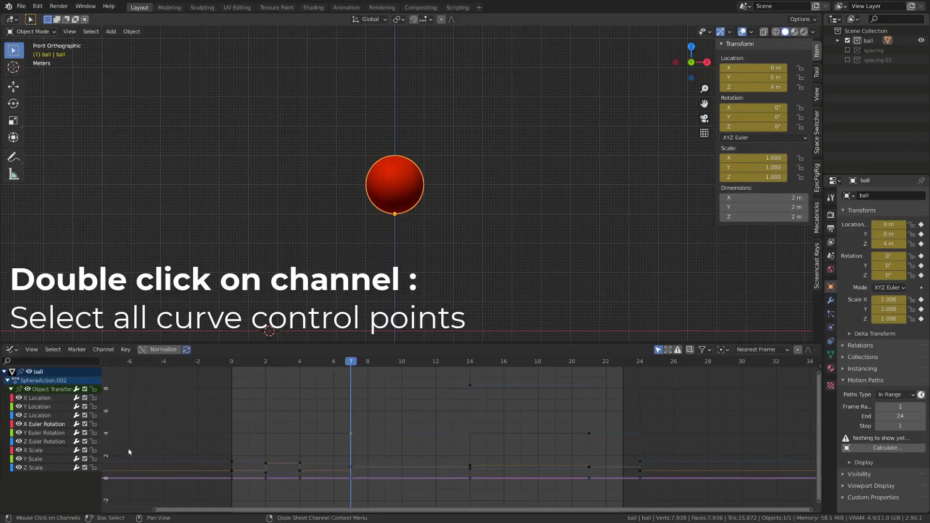
click(244, 463)
click(34, 426)
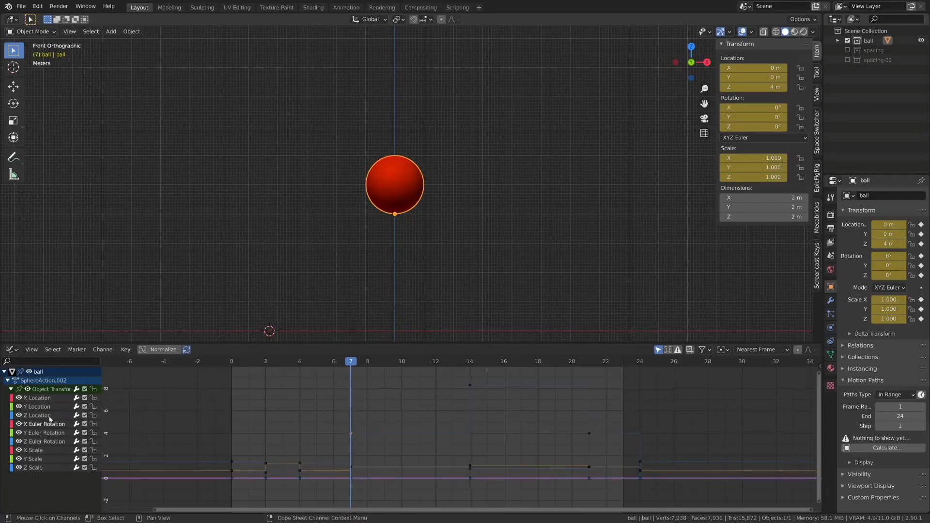
double_click(47, 425)
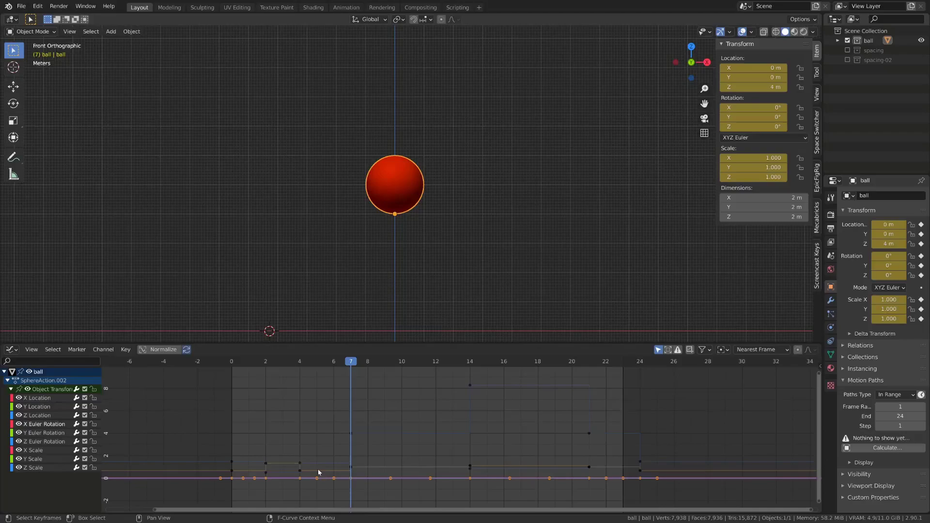
key(shift+h)
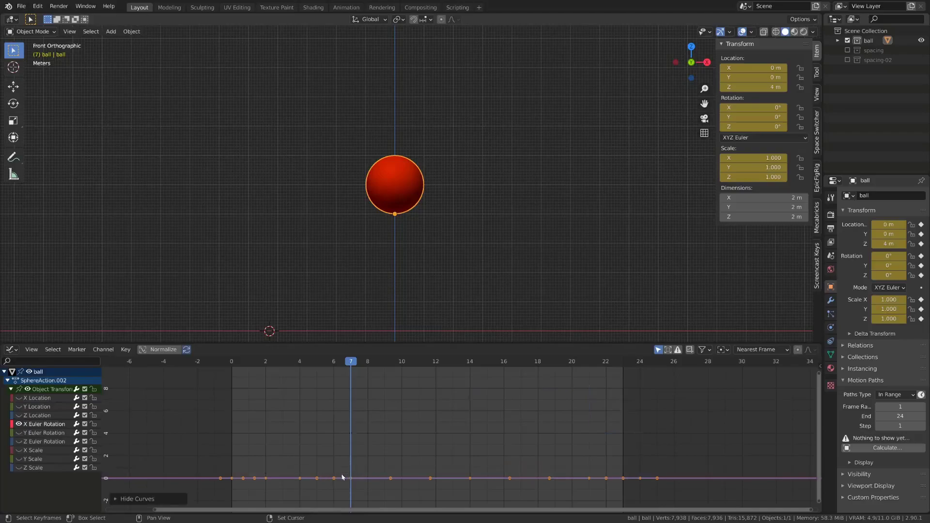
drag(358, 484, 357, 481)
Isolate and frame the Y Euler Rotation curve and try moving all of its keyframes.
click(29, 433)
key(shift+h)
key(g)
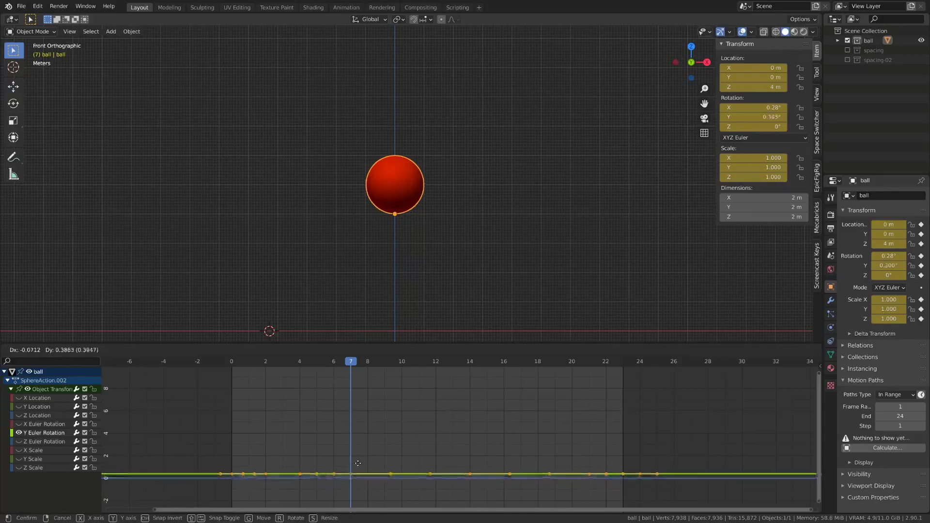
right_click(369, 392)
key(Home)
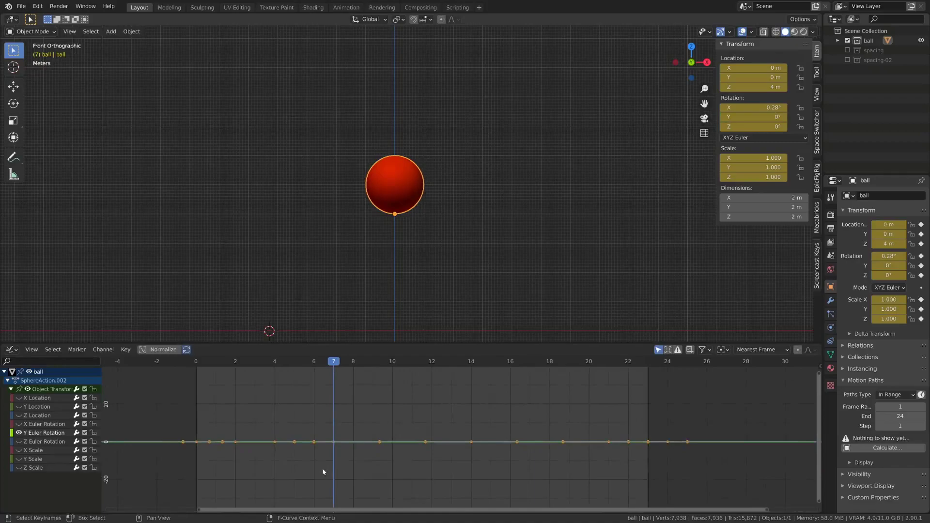
key(g)
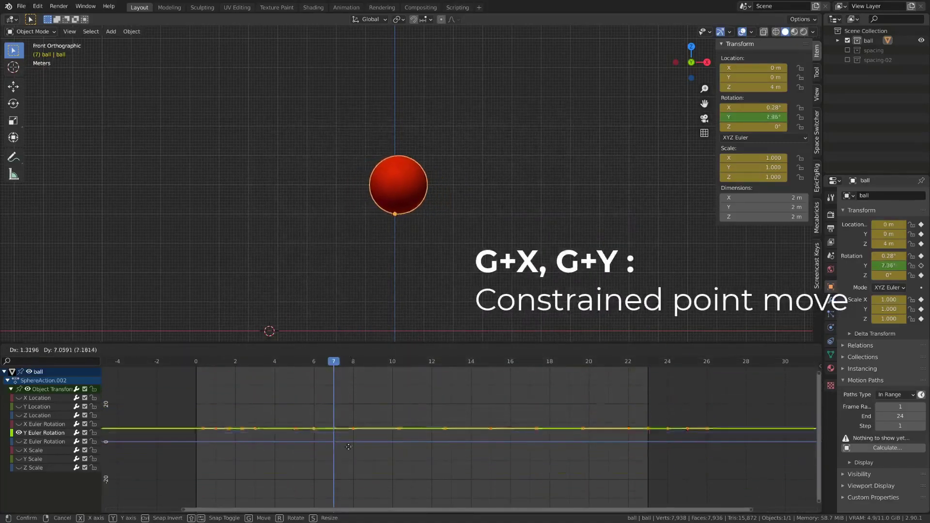
right_click(539, 417)
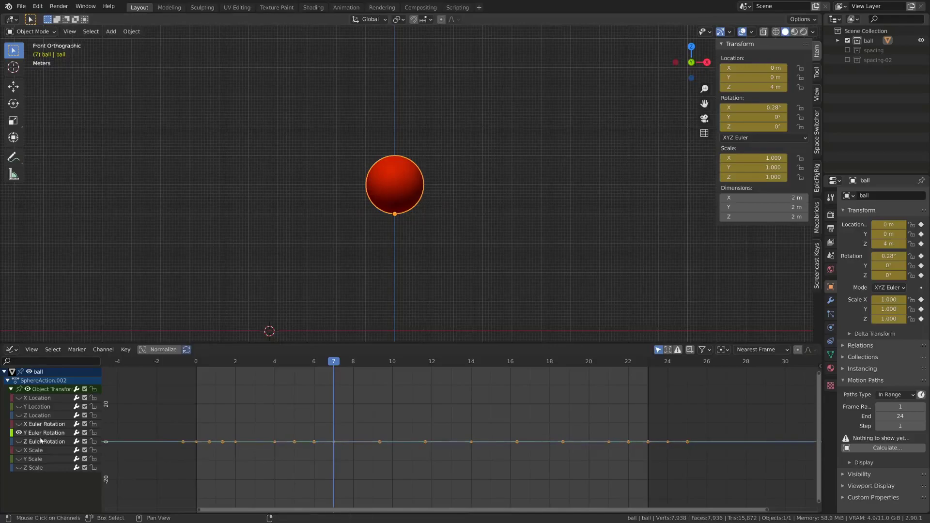
Delete the unused Euler Rotation channels and the X and Y Location channels, and unhide the remaining curves.
key(x)
drag(315, 366, 349, 384)
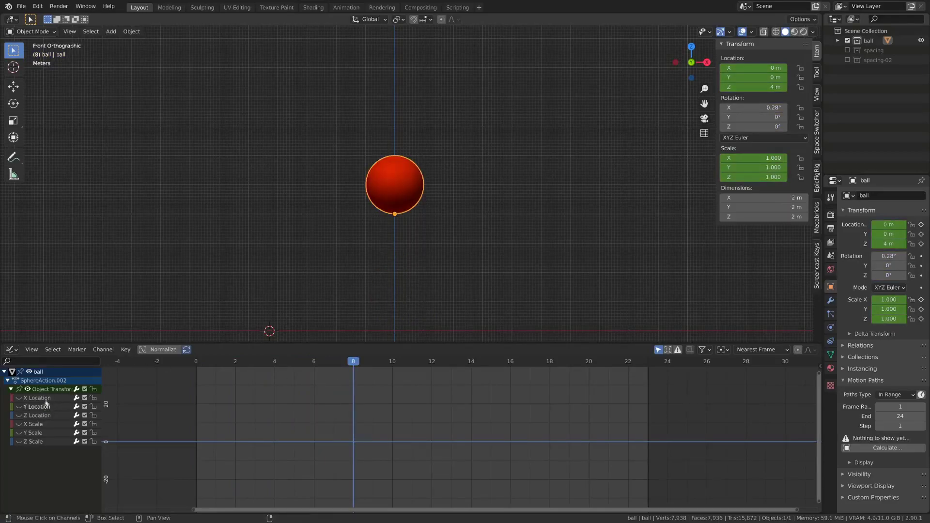
key(Delete)
drag(19, 407, 20, 424)
key(Home)
drag(243, 363, 417, 393)
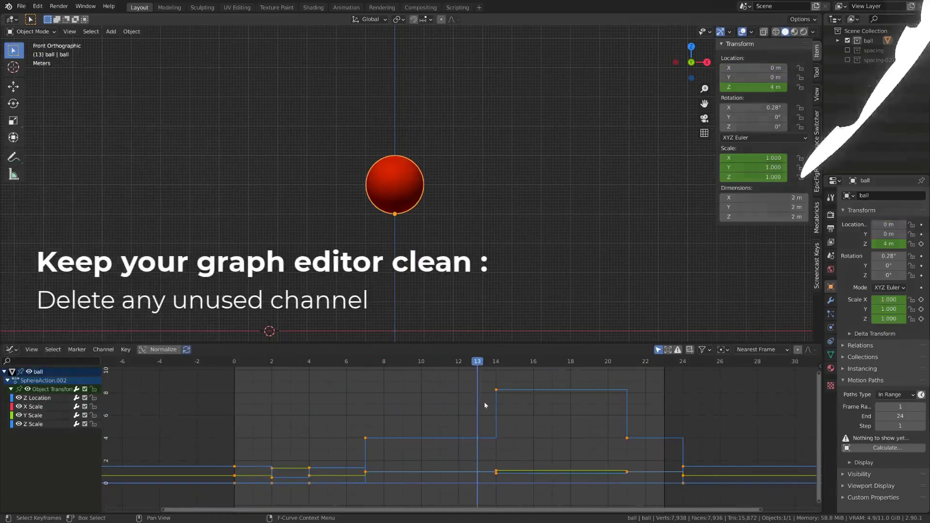
Select the Z Location keyframe at frame 7 and view the ball's pose at frames 7 and 14.
click(365, 438)
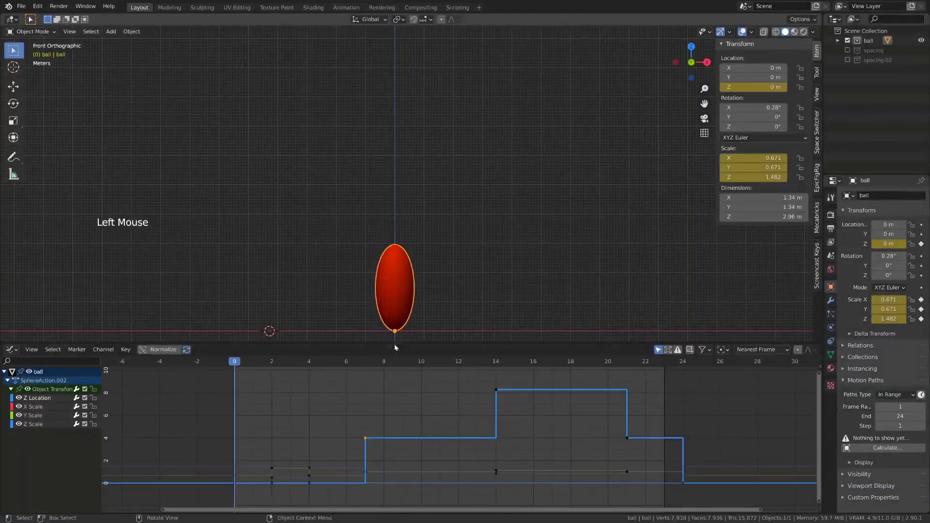
click(363, 362)
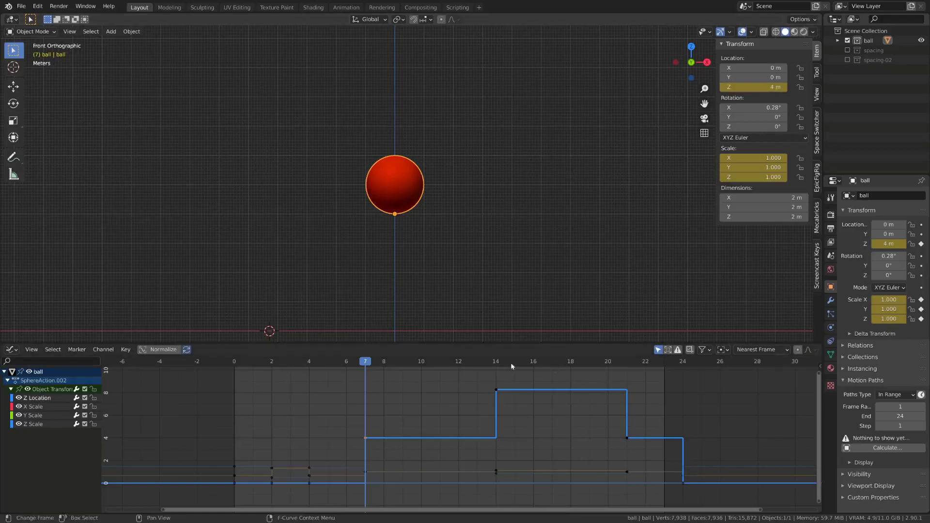
click(496, 363)
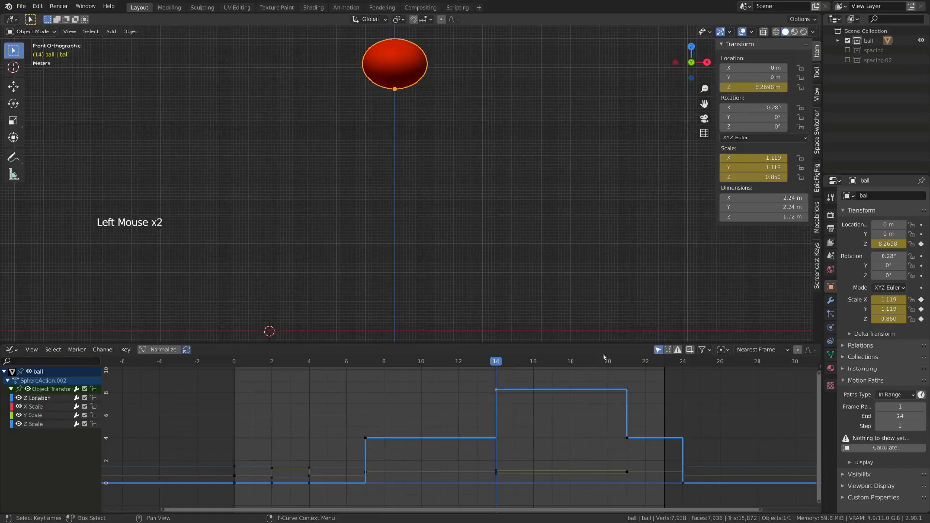
Show the Graph Editor sidebar and set the interpolation of all the ball's keyframes to Bezier.
key(n)
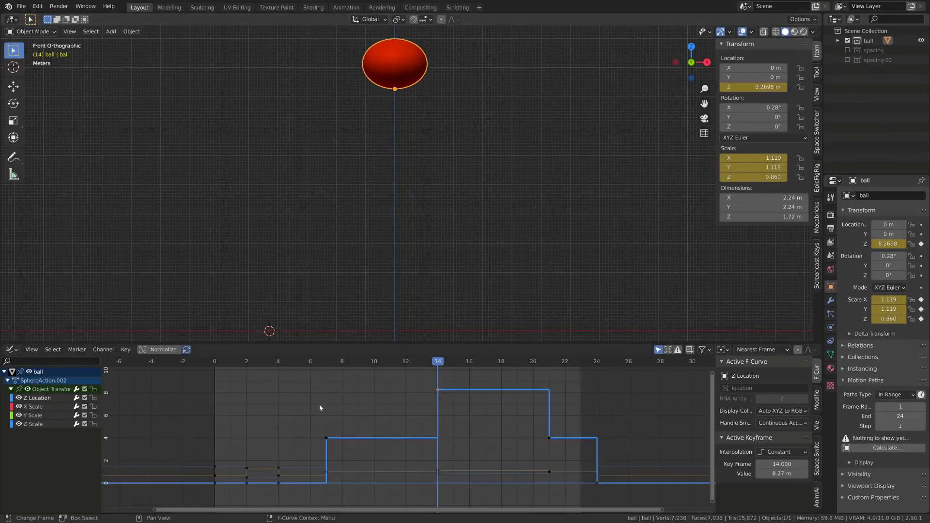
drag(180, 382, 630, 504)
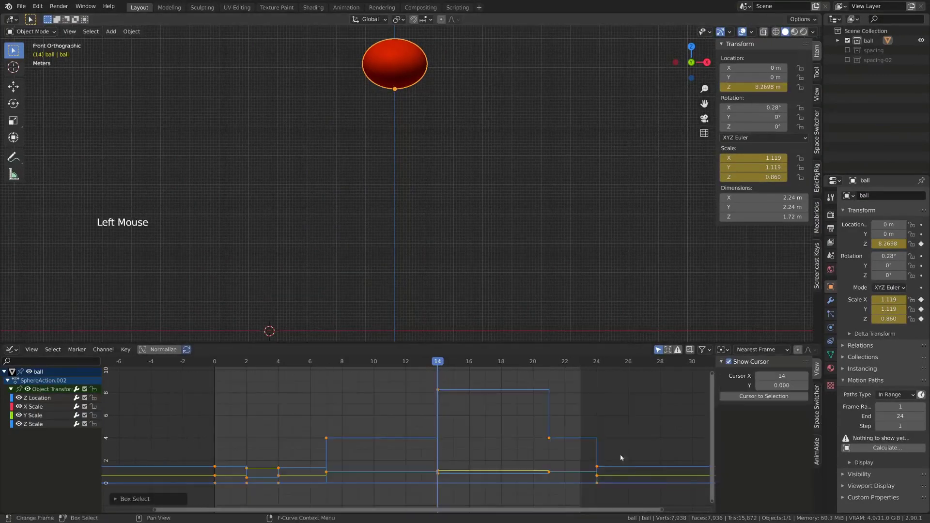
key(t)
click(446, 426)
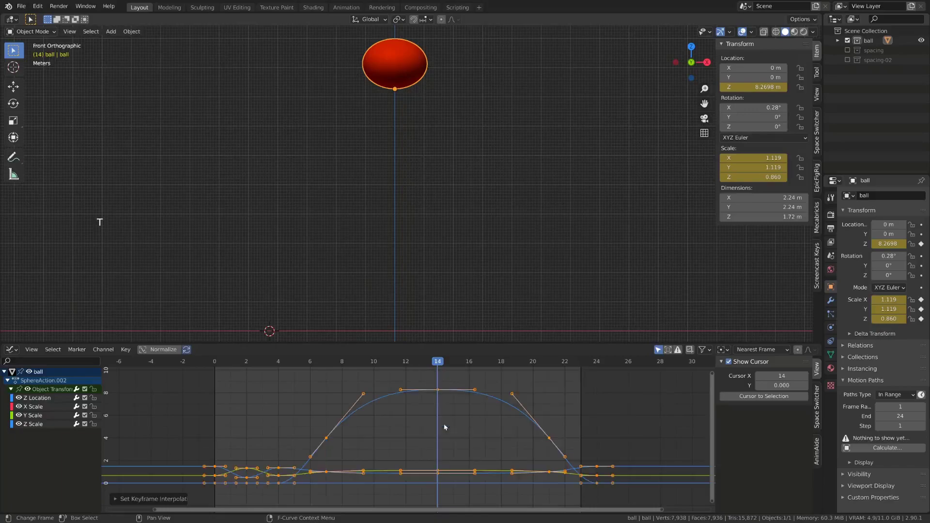
Play the ball animation with Bezier interpolation from frame 0 and stop it.
click(215, 361)
scroll(301, 284, down, 3)
key(space)
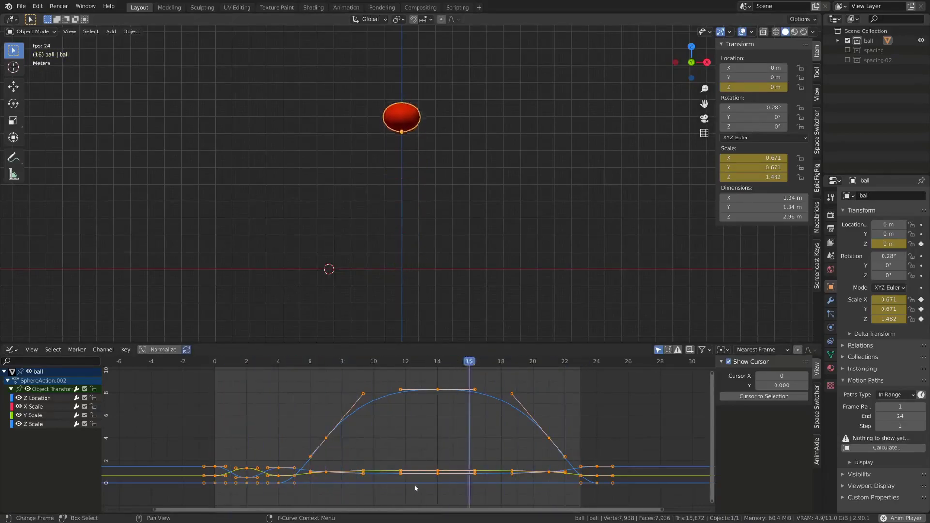
key(space)
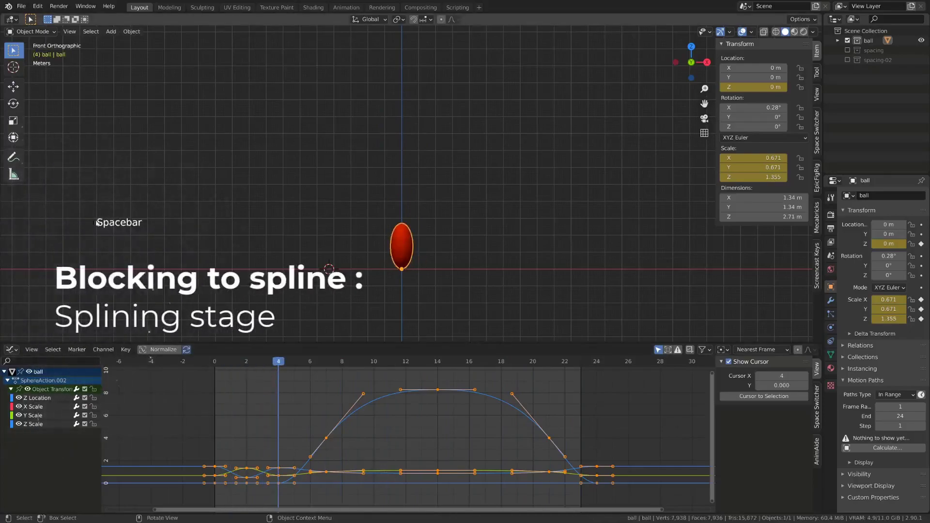
Hide the X, Y and Z Scale curves to examine the Z Location curve, deselect all keyframes and save the file.
drag(19, 407, 19, 424)
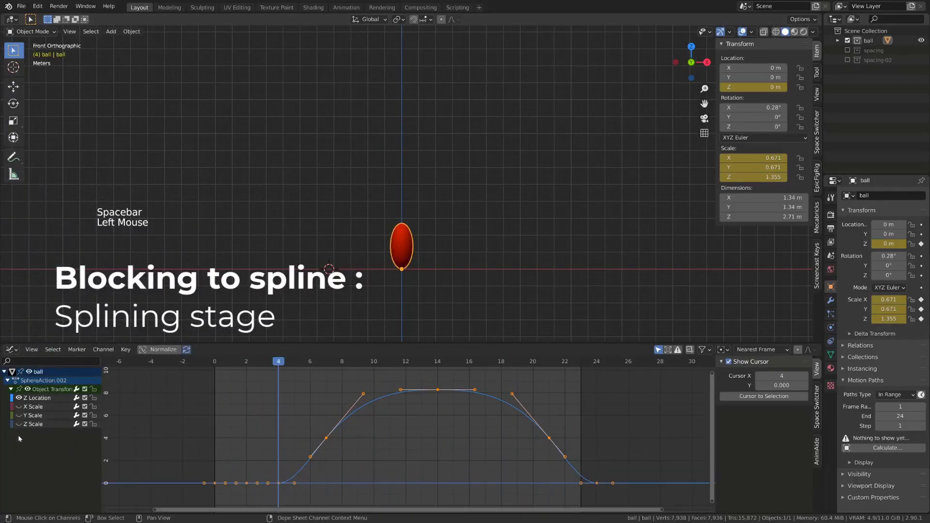
scroll(256, 472, up, 4)
shift+middle_drag(265, 484, 231, 372)
key(a)
key(a)
key(a)
drag(231, 372, 208, 434)
shift+middle_drag(396, 423, 499, 464)
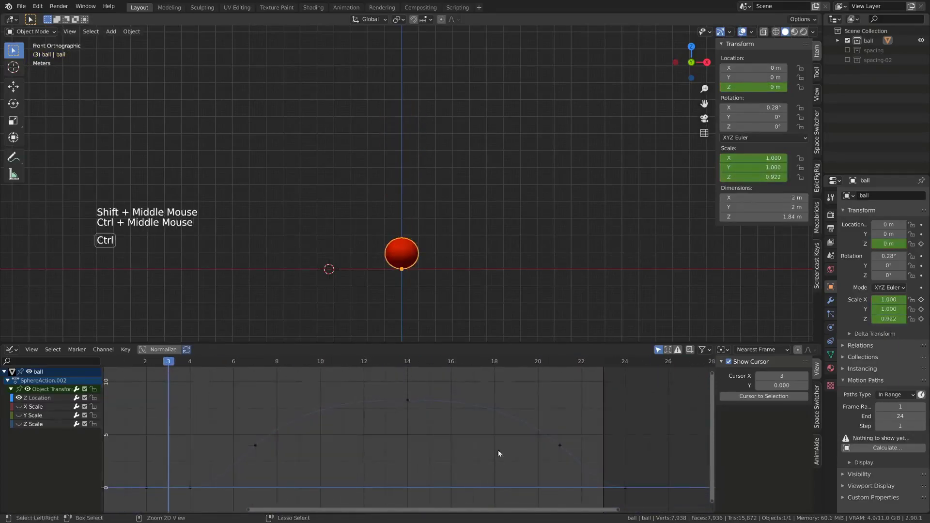
key(ctrl+s)
Show the three Scale curves, hide Z Location, and zoom in on the Scale keyframes from frame 0 to 7.
drag(19, 424, 19, 406)
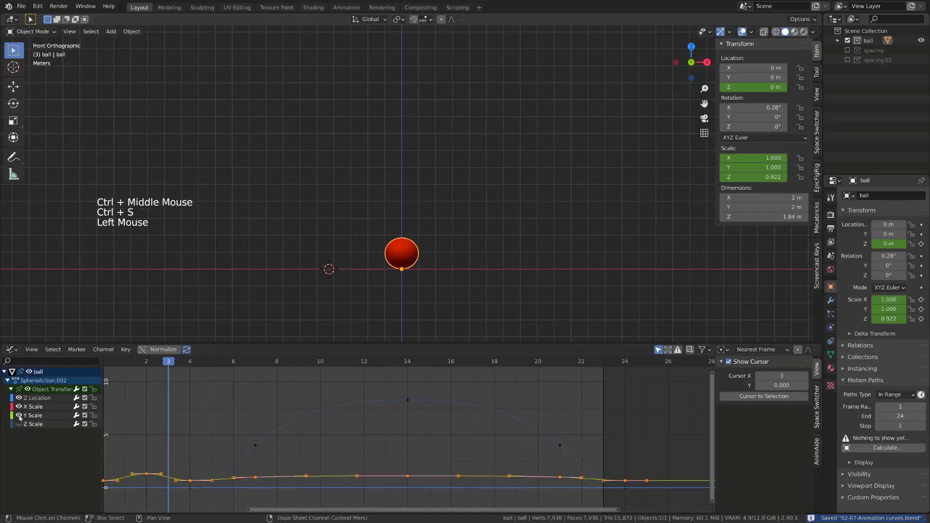
click(18, 398)
shift+middle_drag(265, 423, 449, 391)
drag(194, 411, 478, 471)
key(KP_Decimal)
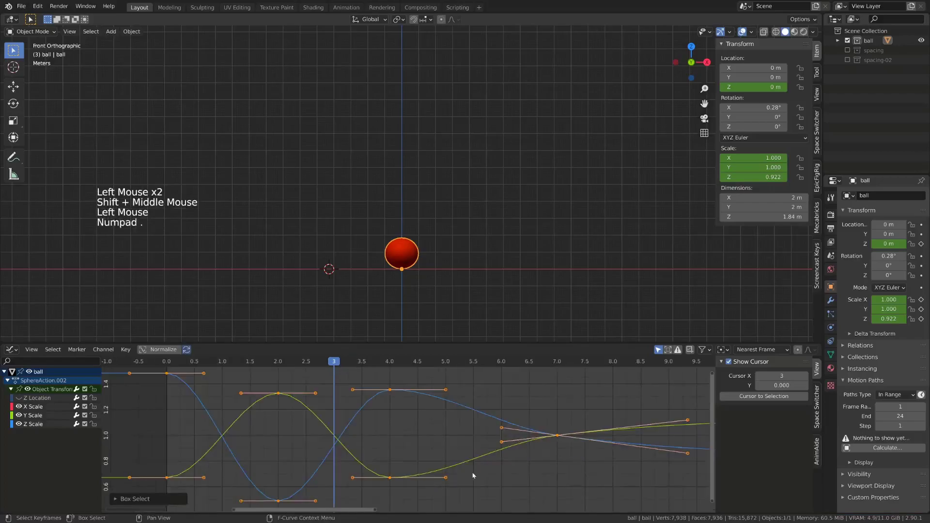
key(a)
key(a)
key(a)
Select the Z Scale keyframe at frame 0 and compare the ball's shape at frames 0 and 2.
click(170, 369)
click(169, 370)
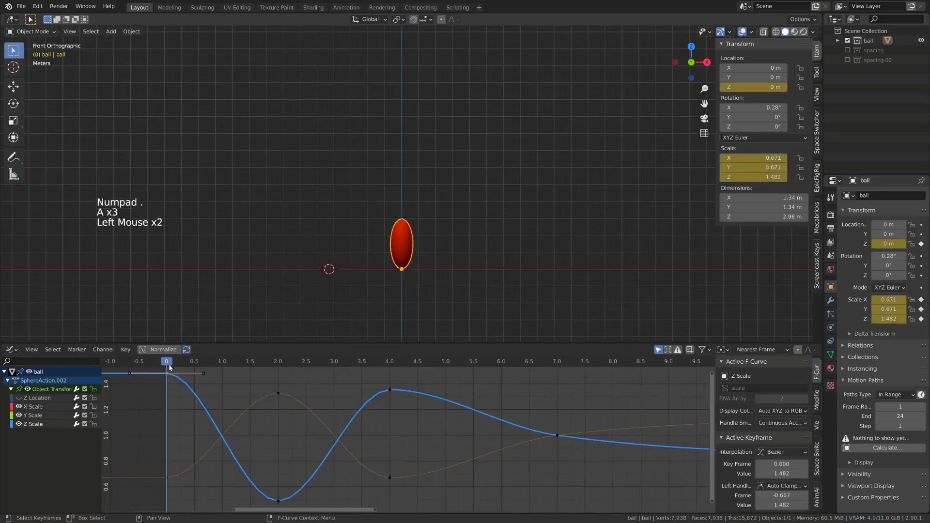
drag(171, 363, 260, 393)
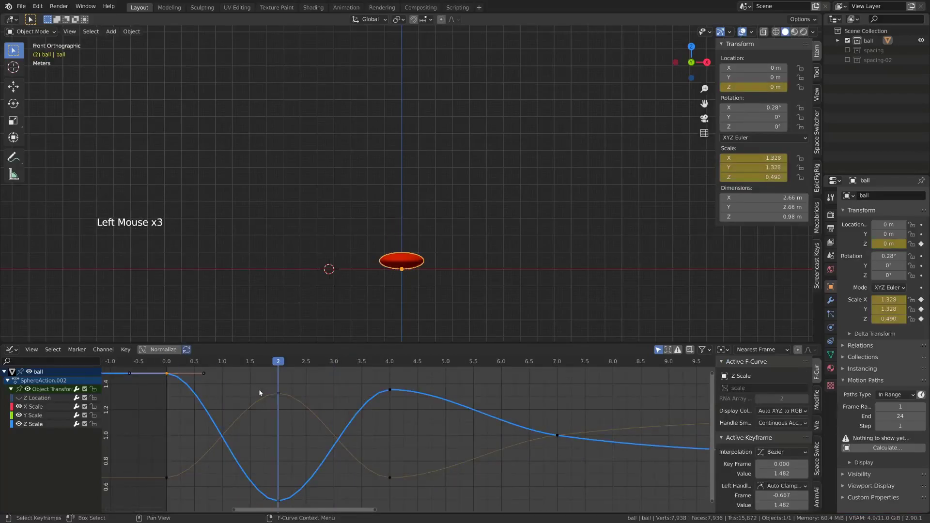
Try moving the X and Y Scale keyframes at frame 2 along the Y axis, and save the file.
click(278, 499)
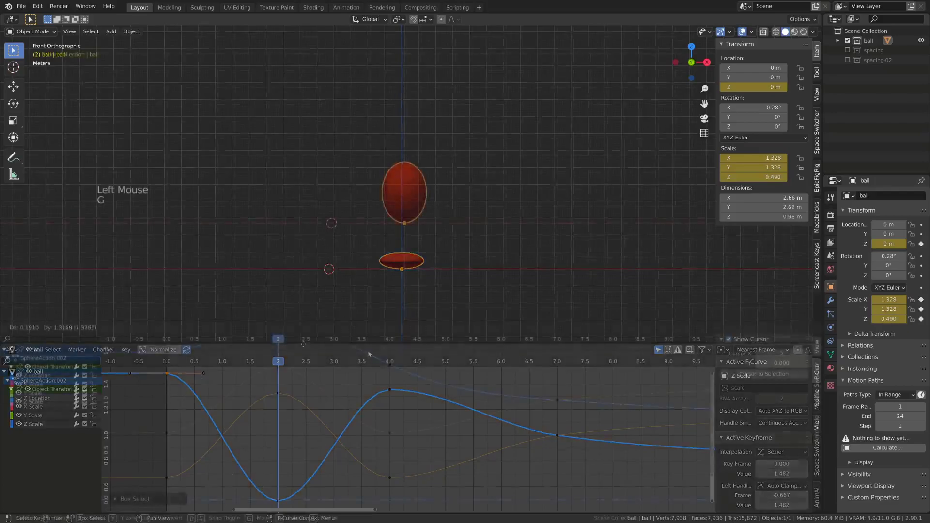
key(g)
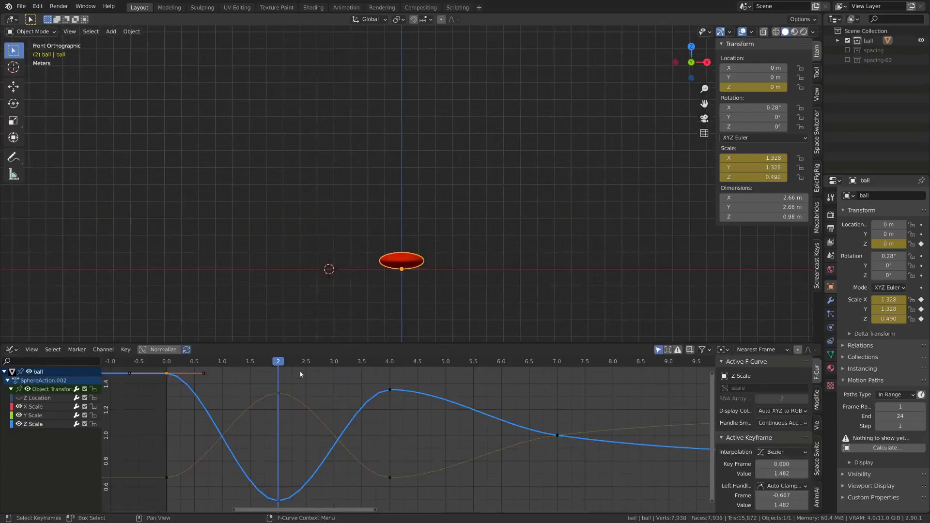
drag(268, 379, 291, 401)
key(g)
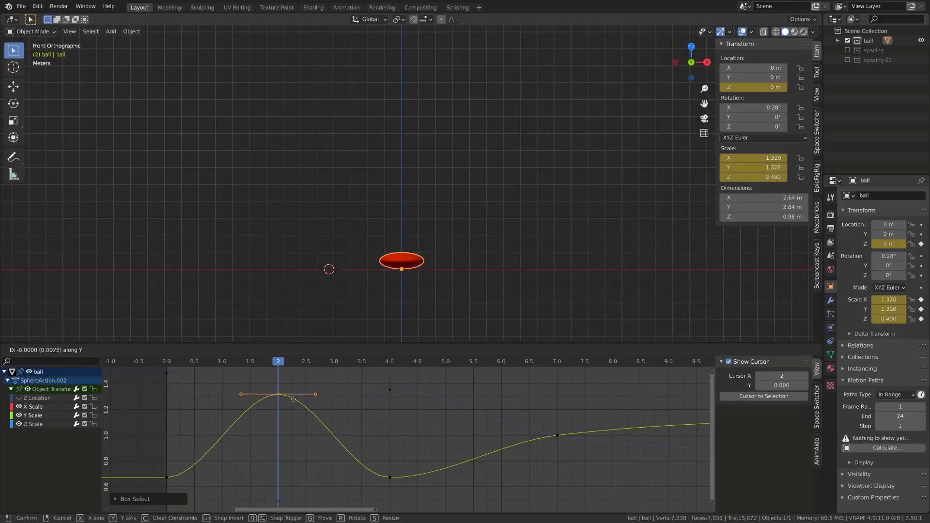
key(Escape)
key(ctrl+s)
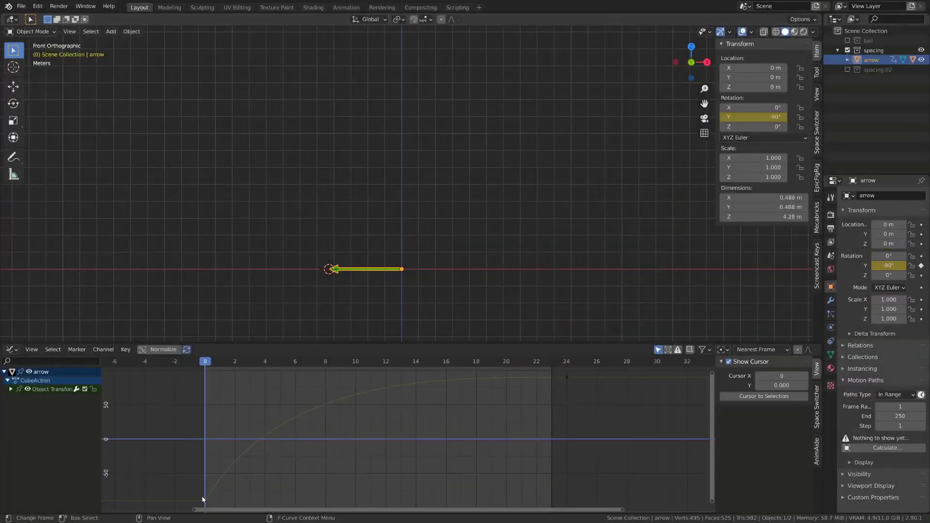
Compare the arrow's Y Rotation keyframes at frames 0 and 24, scrub through the swing and play it from frame 0.
click(204, 500)
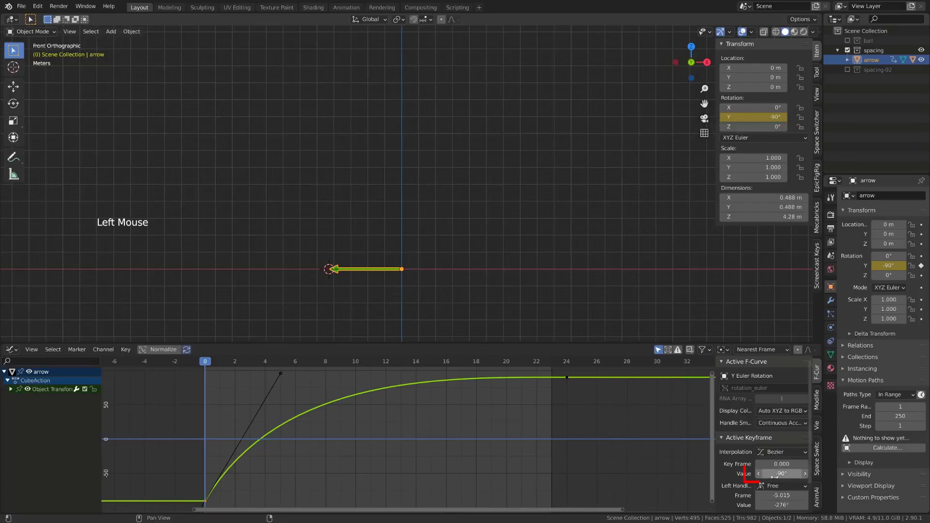
click(567, 378)
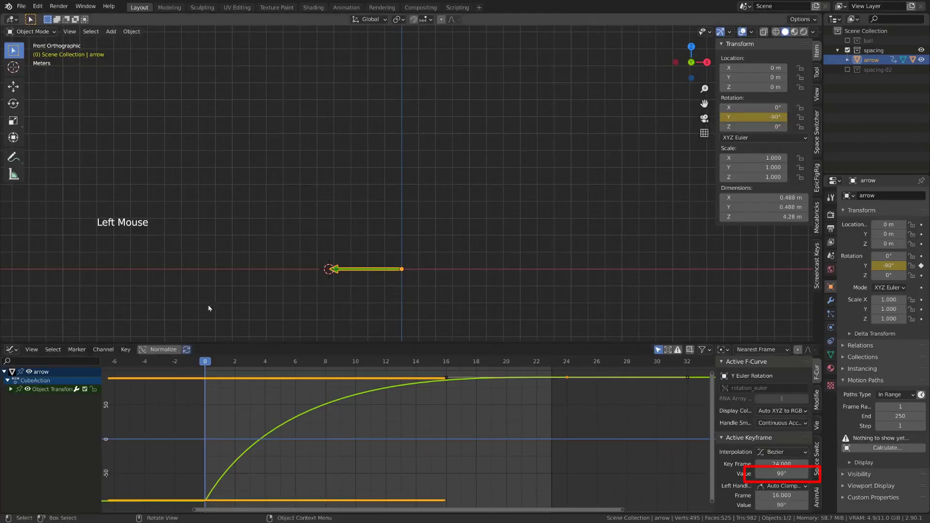
click(205, 366)
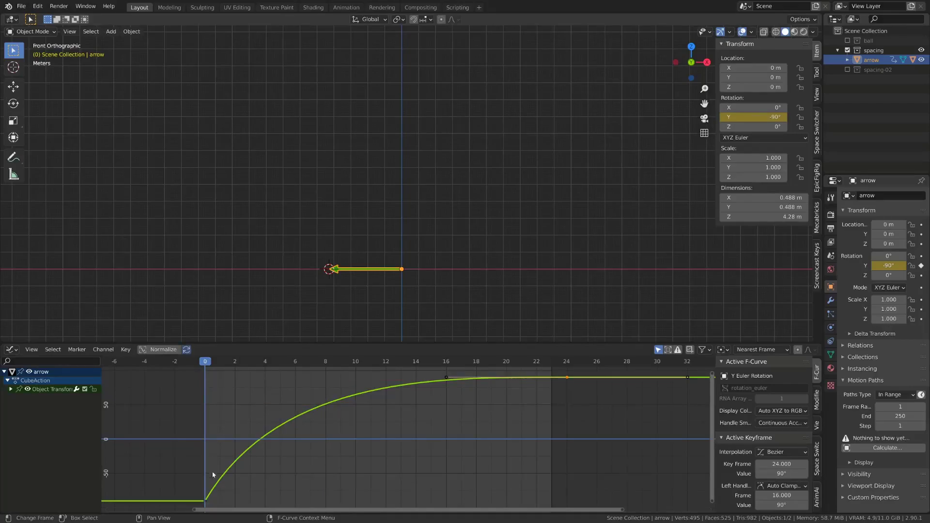
drag(205, 366, 396, 379)
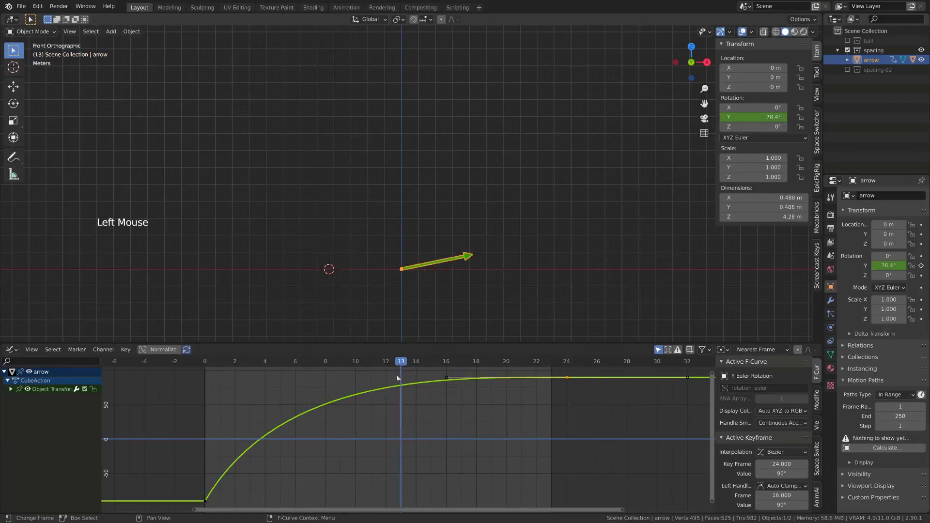
drag(488, 391, 517, 394)
click(204, 426)
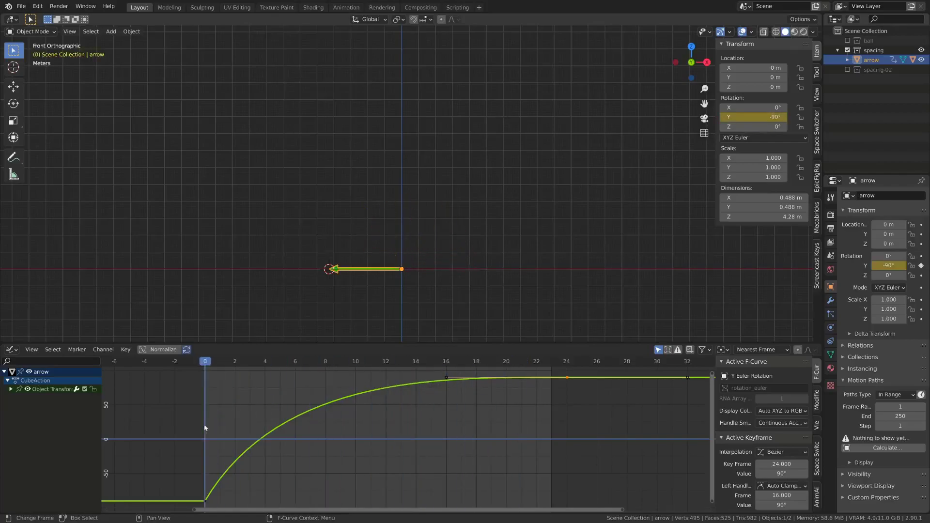
key(space)
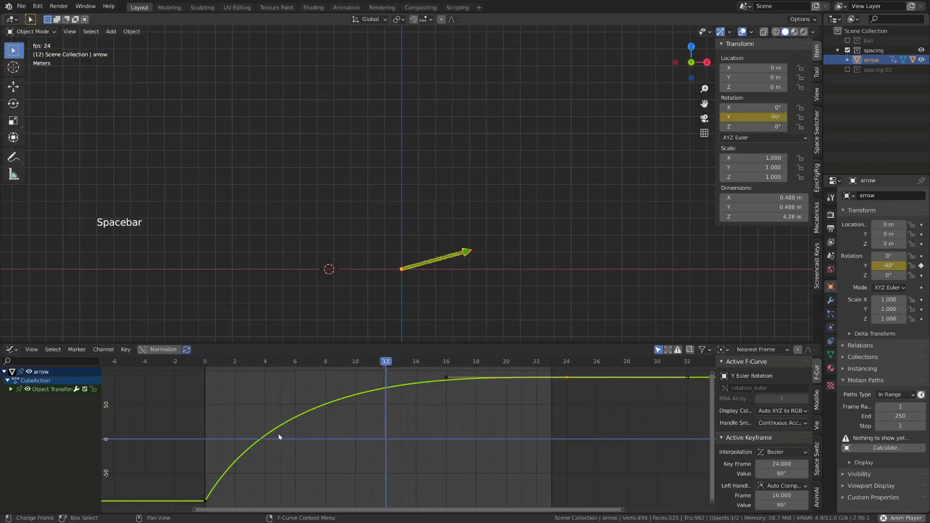
key(space)
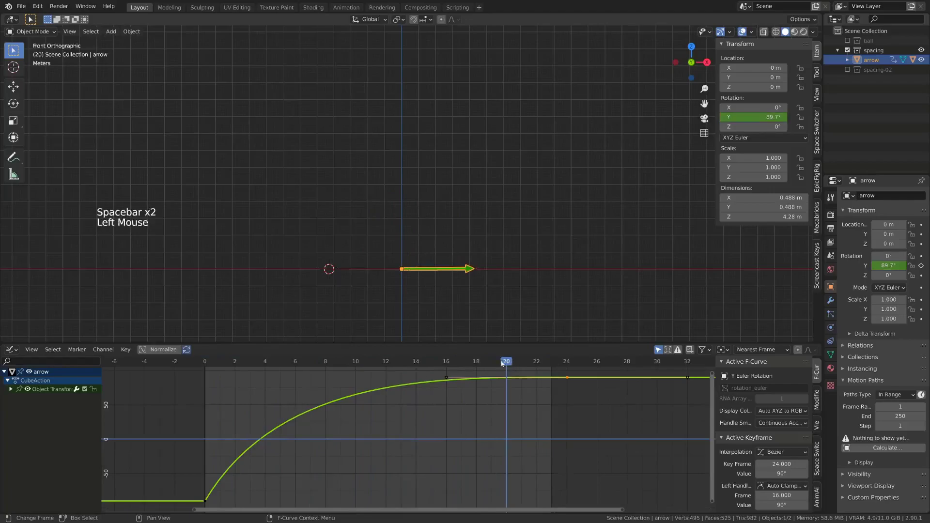
Calculate a motion path over frames 0 to 24 for the small sphere at the arrow's tip.
drag(370, 361, 205, 367)
scroll(301, 301, up, 2)
click(291, 306)
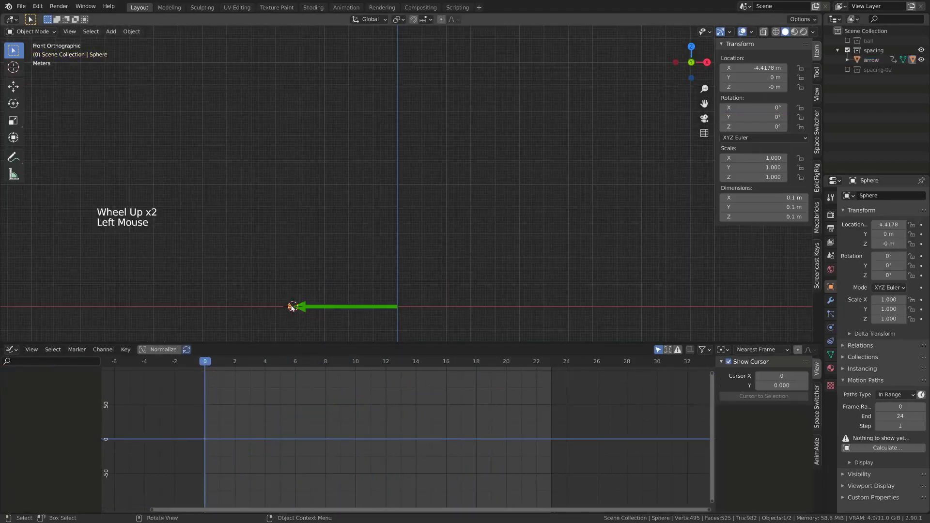
click(881, 447)
click(868, 487)
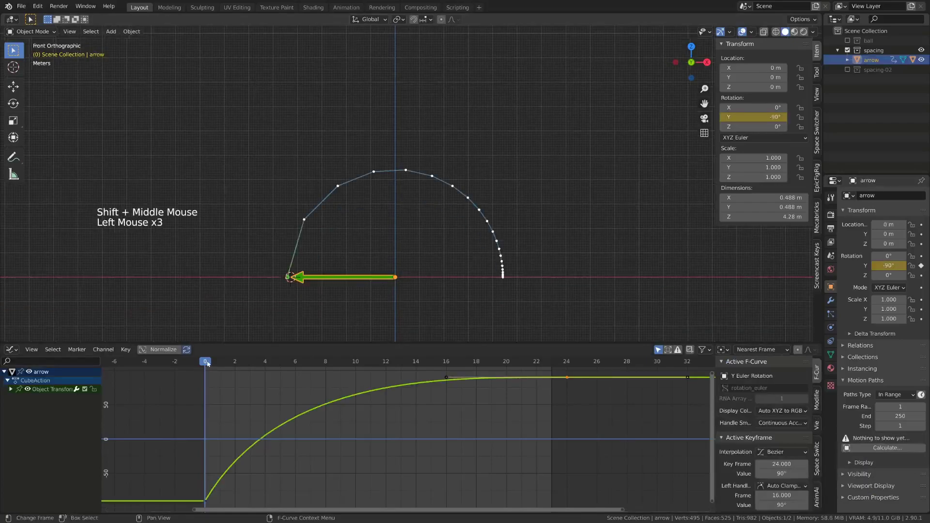
Play the arrow's swing from frame 0 to compare its spacing along the motion path with the rotation curve.
key(space)
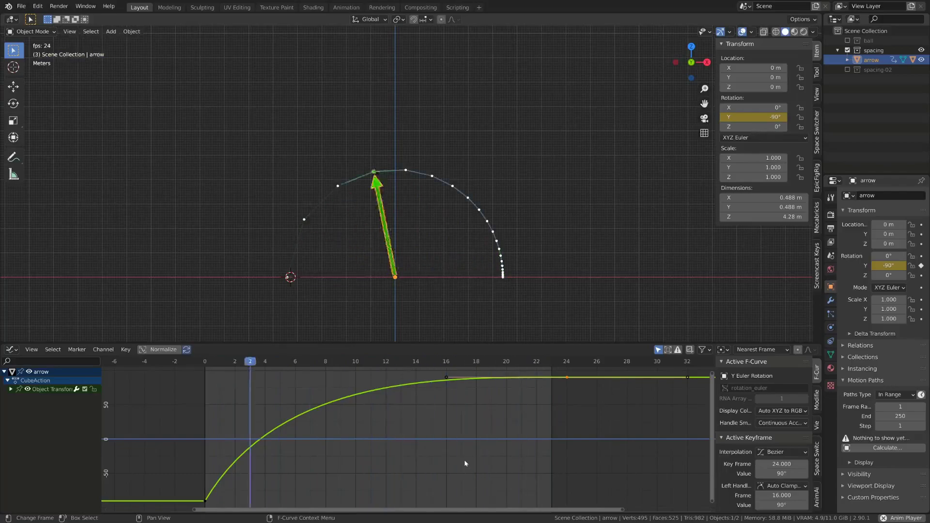
key(space)
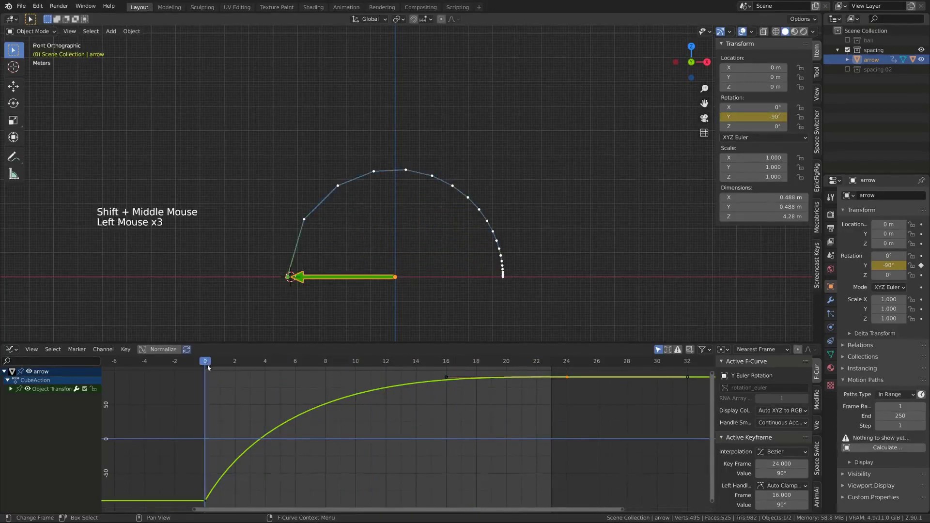
key(space)
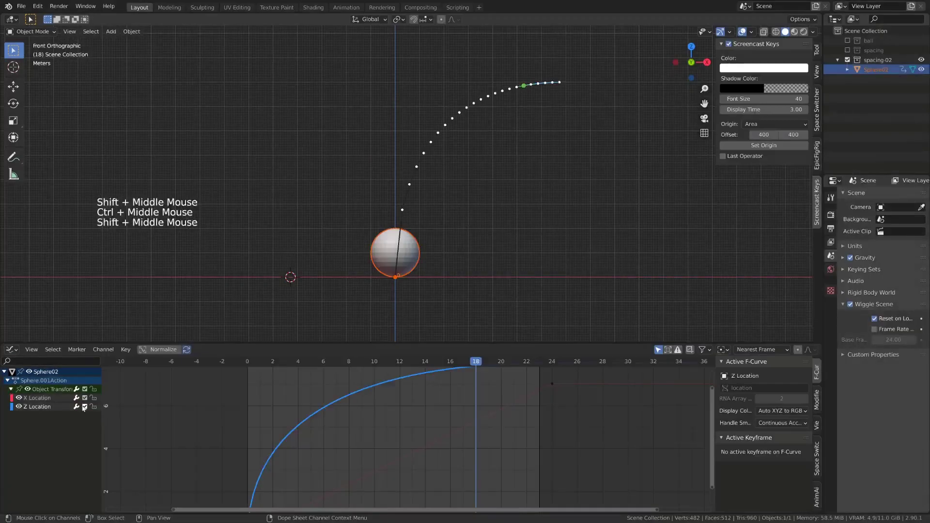
Mute Sphere02's Z Location curve and play its horizontal-only motion from frame 0.
click(84, 407)
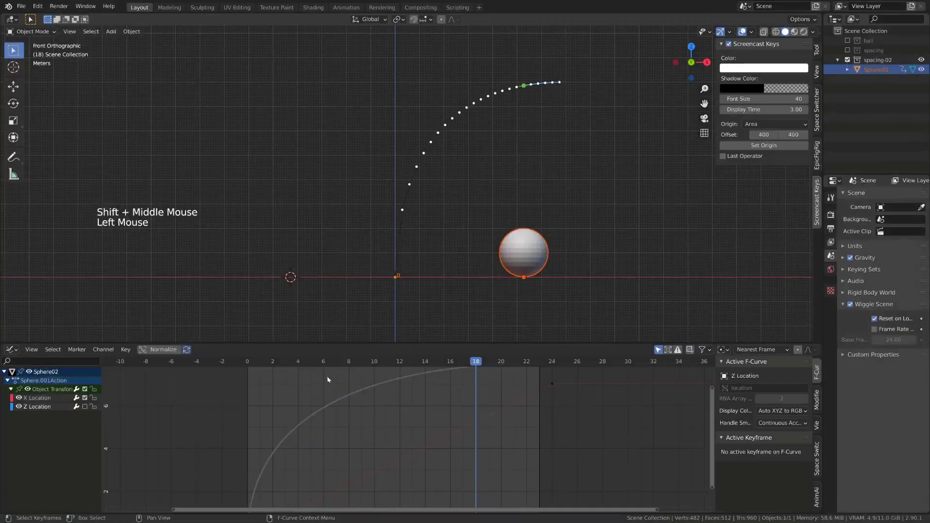
click(249, 363)
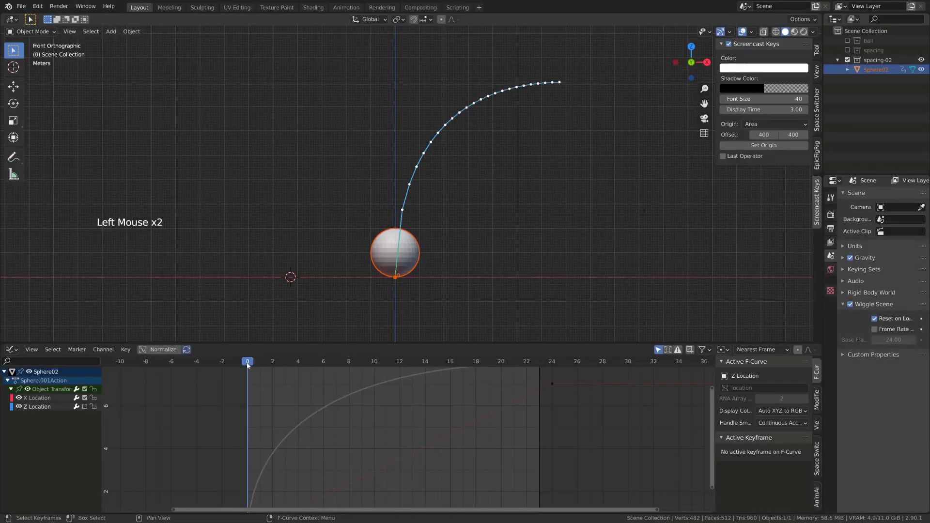
key(space)
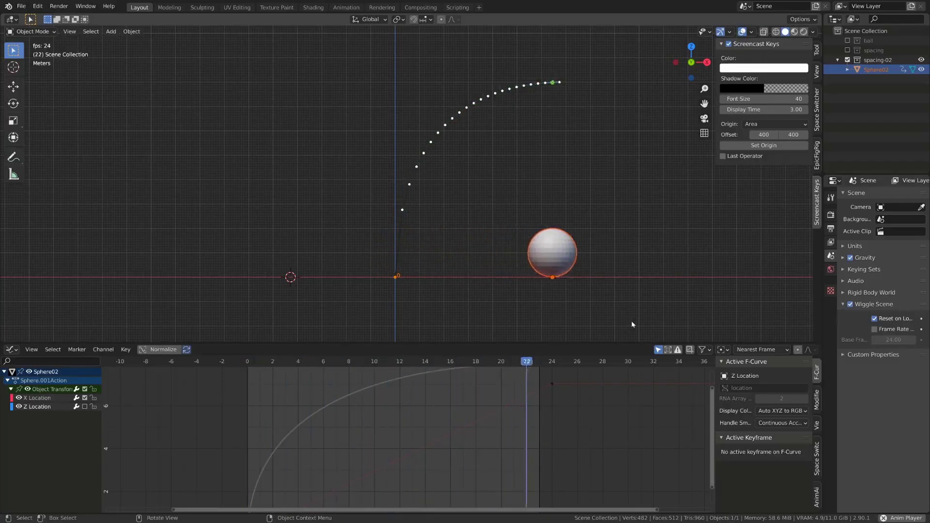
shift+middle_drag(498, 432, 485, 464)
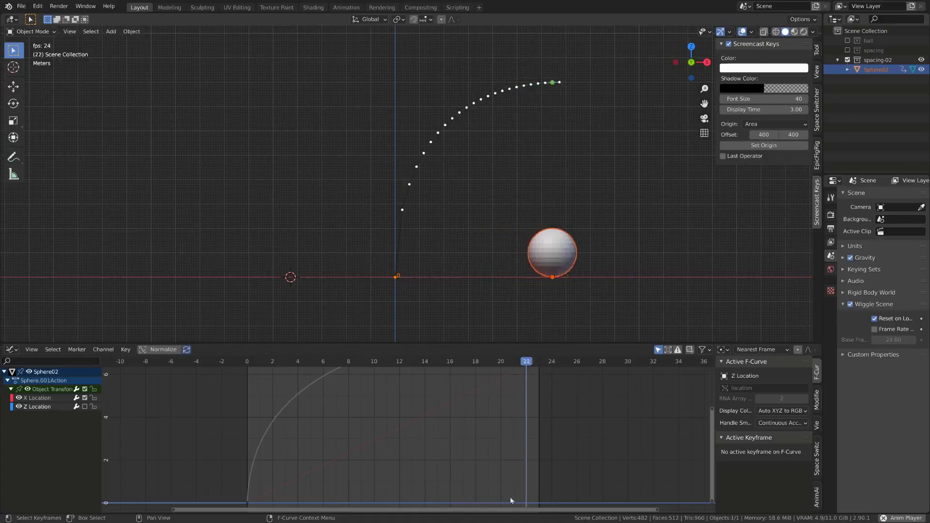
key(space)
click(247, 361)
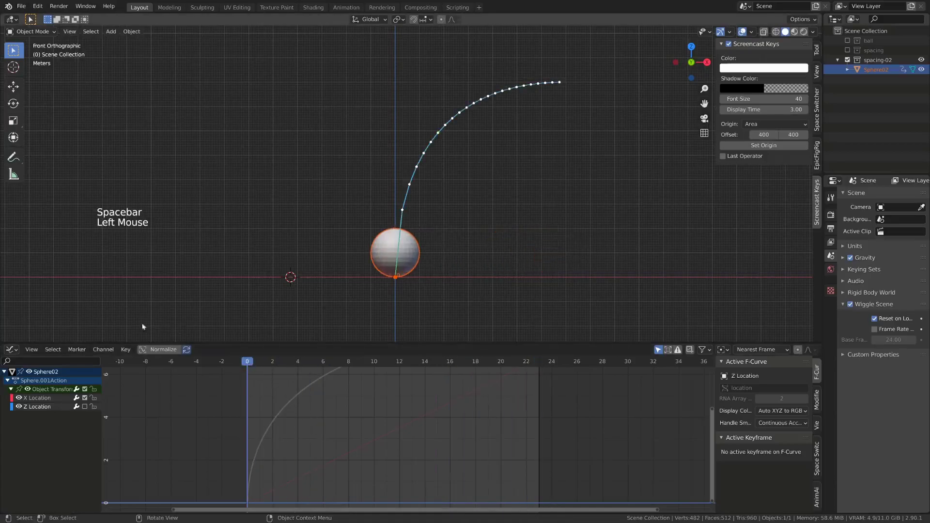
Show only the unmuted Z Location curve, hiding X Location, and enlarge the Graph Editor to fit the whole curve.
scroll(407, 408, down, 2)
ctrl+middle_drag(407, 409, 427, 414)
drag(423, 345, 424, 337)
ctrl+middle_drag(424, 368, 417, 431)
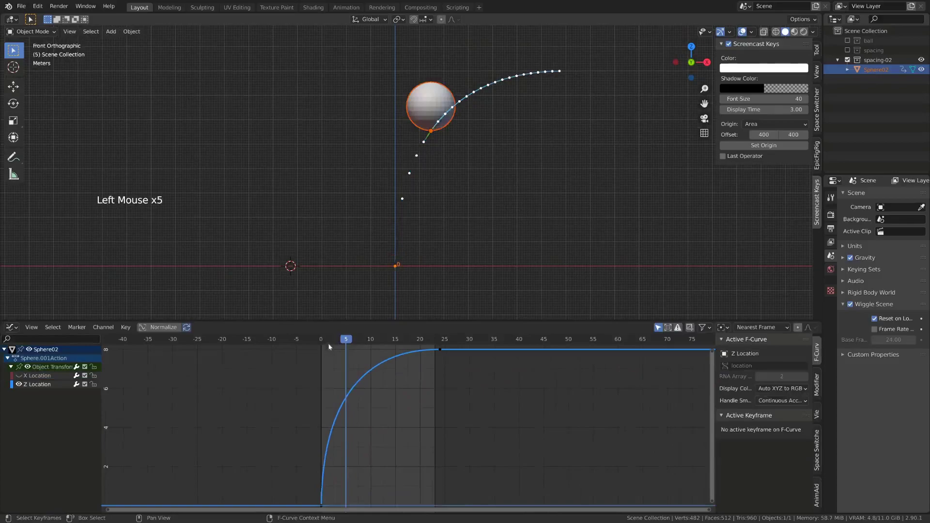
Scrub from frame 0 towards the end of the curve and play the animation to compare the ball's rise with Z Location.
click(295, 347)
click(326, 341)
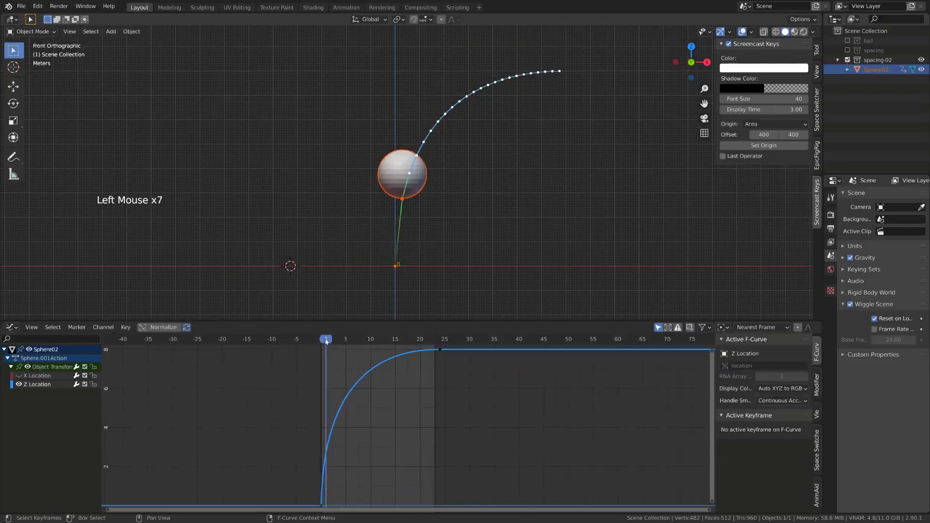
drag(328, 342, 436, 349)
ctrl+middle_drag(435, 395, 436, 400)
click(309, 339)
key(space)
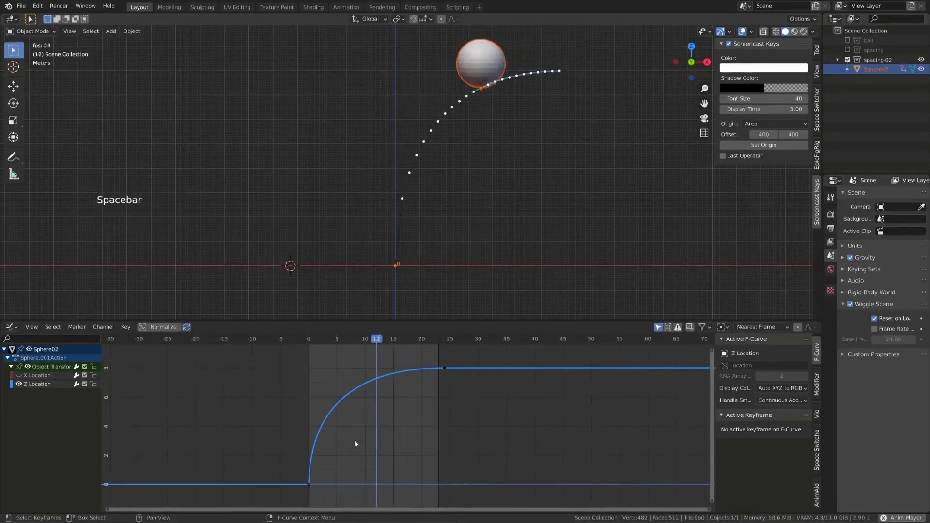
key(space)
click(309, 339)
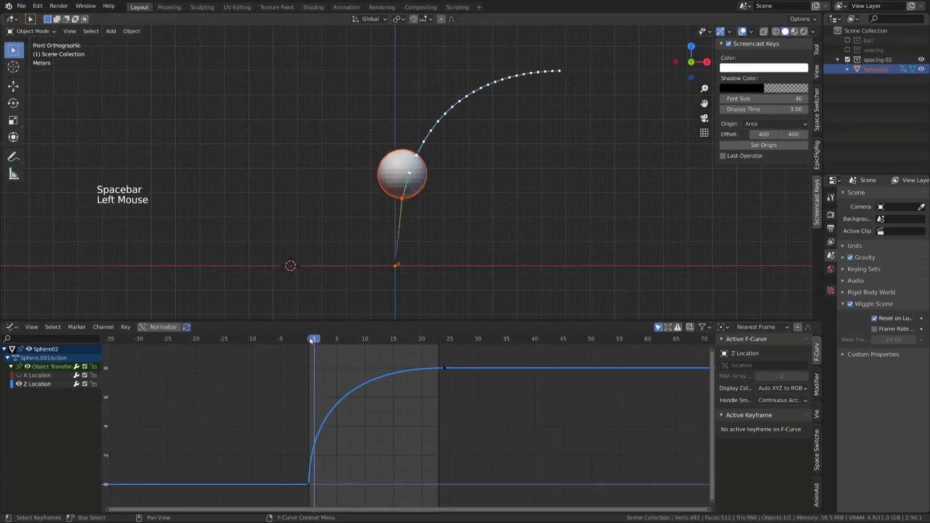
Select the Z Location keyframe at frame 0, go to frame 1 and select Sphere02 to read its location.
ctrl+middle_drag(308, 487, 298, 491)
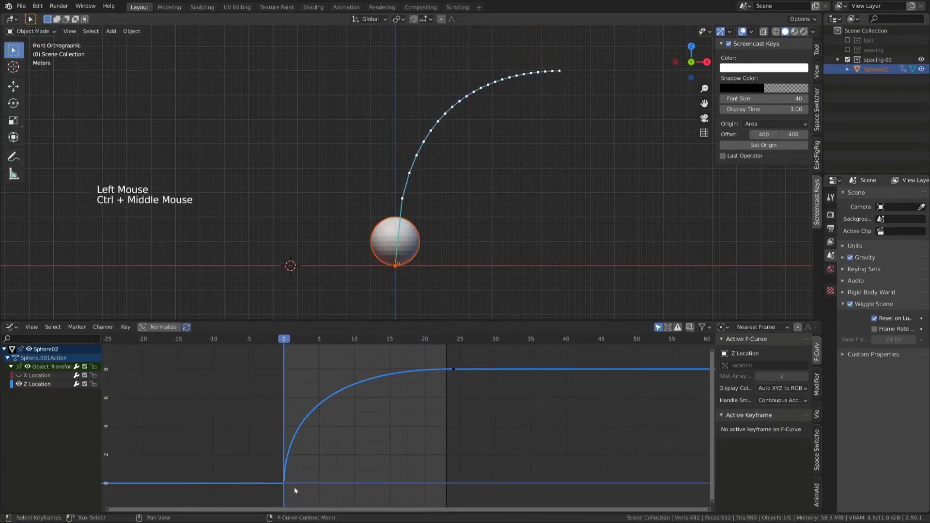
click(284, 483)
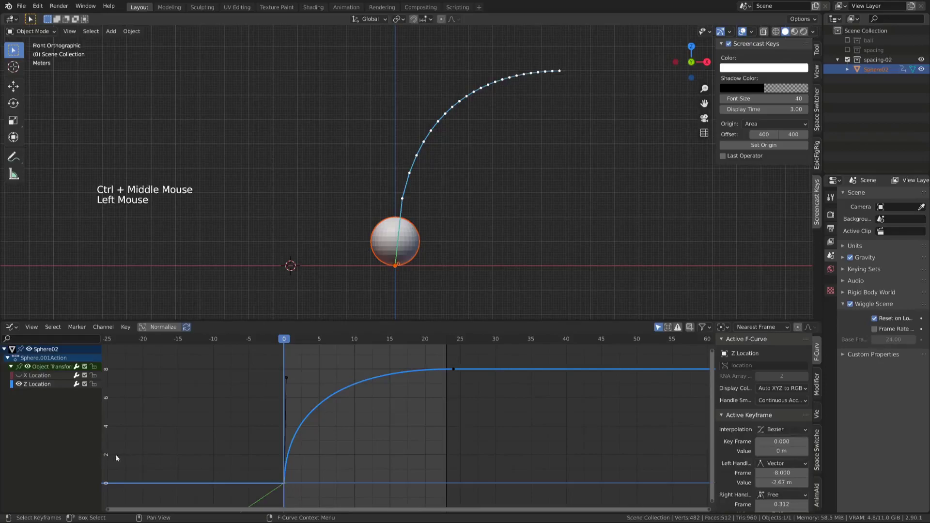
click(291, 340)
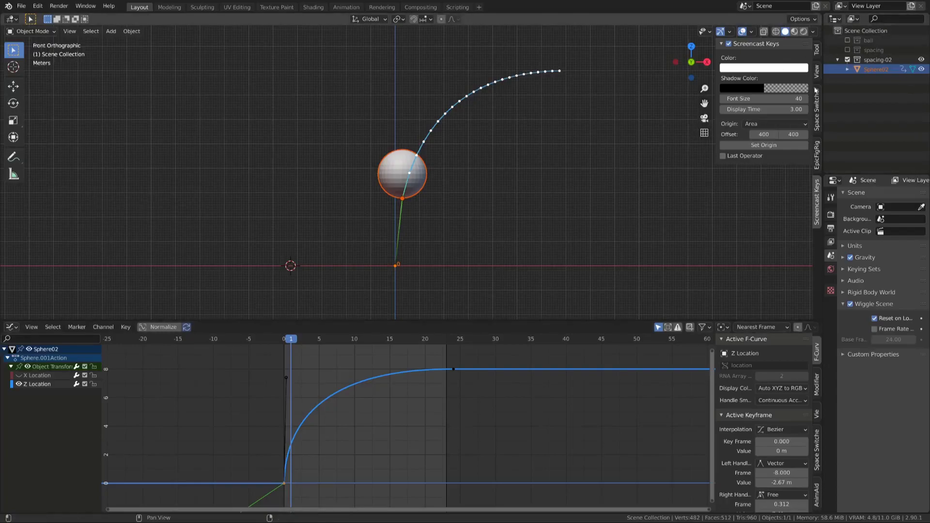
click(383, 169)
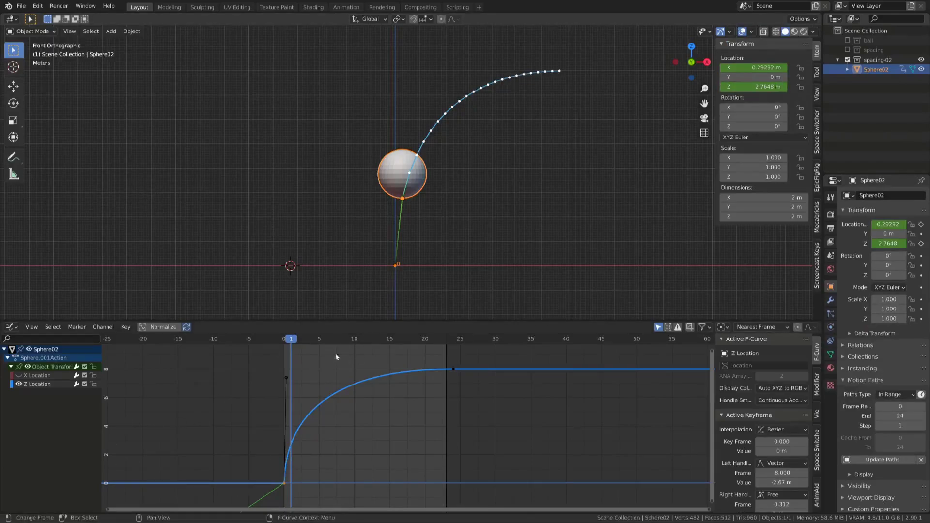
Rotate the right handle of the frame 0 Z Location keyframe down to a shallow slope and update the motion path.
key(r)
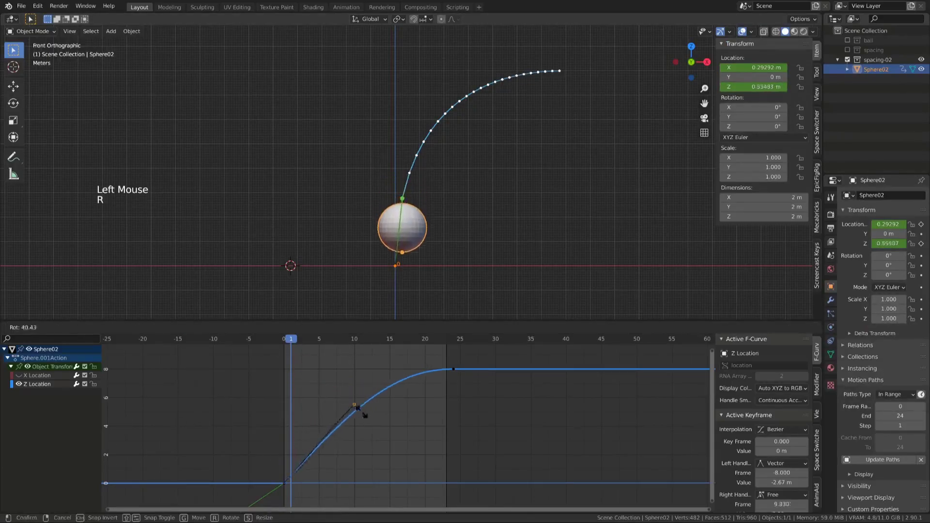
click(421, 466)
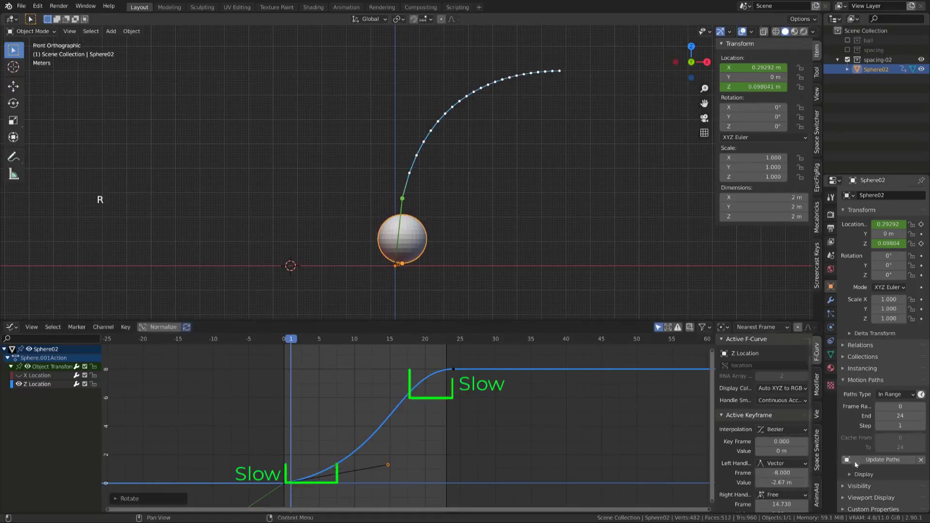
click(883, 460)
Play the ball's motion from frame 0 to examine the spacing of the reshaped Z Location curve.
click(289, 345)
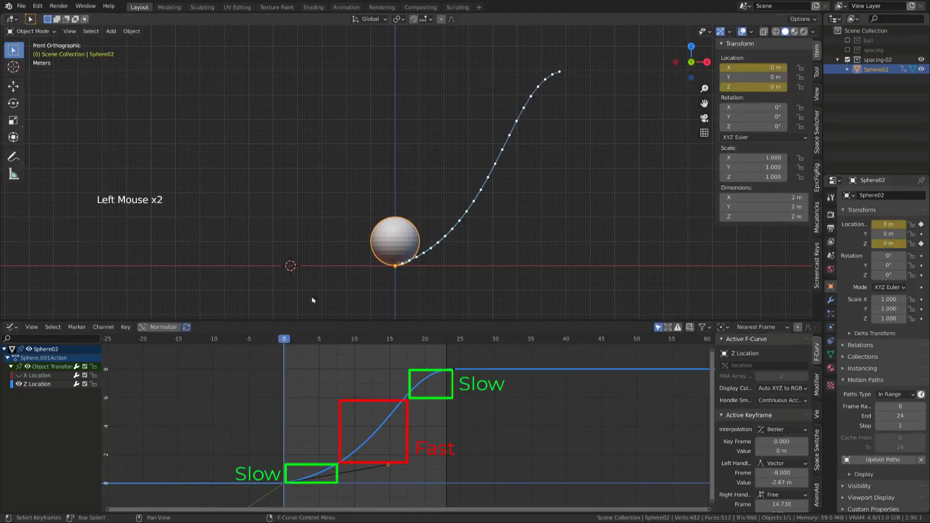
key(space)
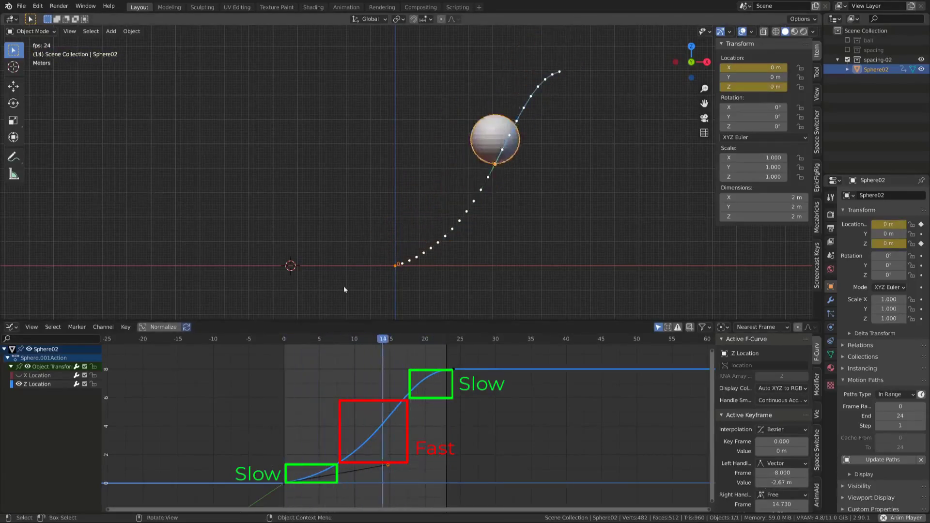
key(space)
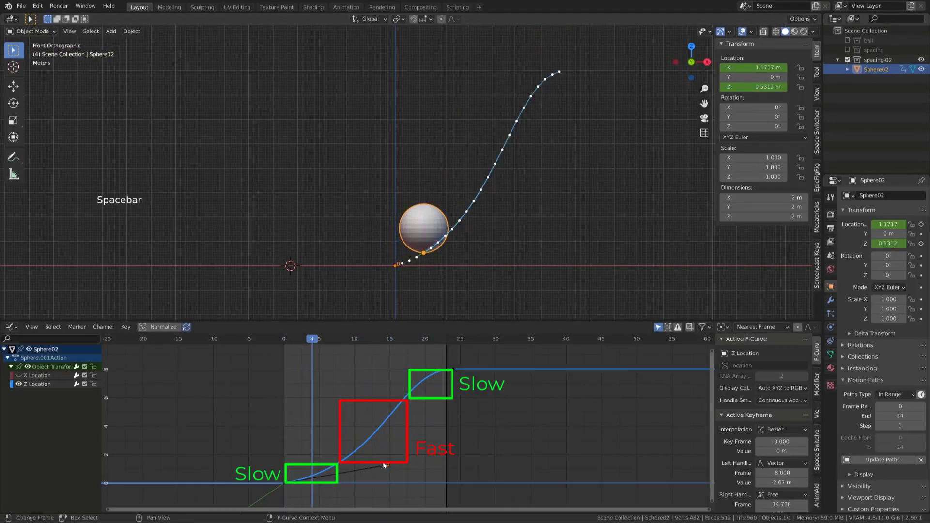
Shorten the frame 0 keyframe's right handle to about frame 5.5, and duplicate the frame 24 keyframe to frame 7 at about 6.1 m.
key(s)
key(r)
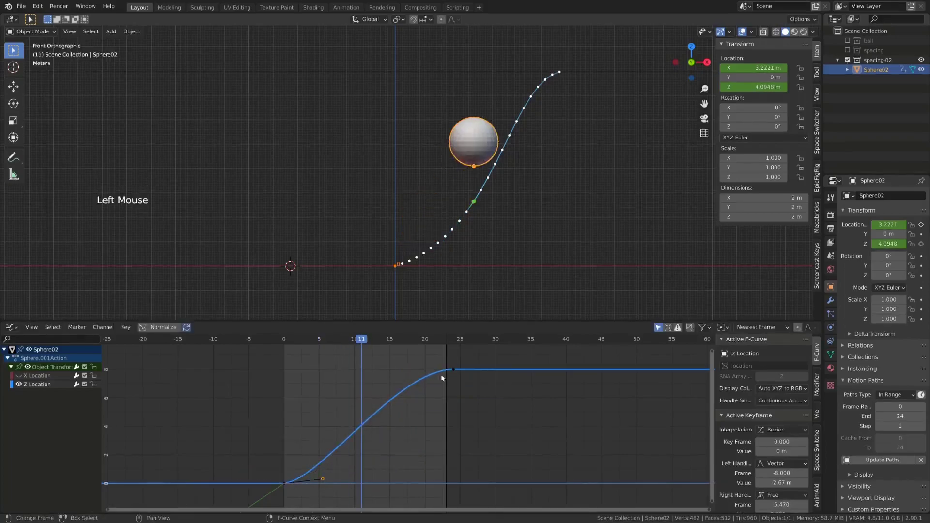
click(453, 370)
key(shift+d)
key(g)
click(335, 398)
Duplicate the frame 7 keyframe to frame 15 at about 1 m, scale its handles and deselect the keyframes.
key(shift+d)
key(g)
click(391, 470)
key(s)
click(336, 368)
click(336, 368)
Return to frame 0, update Sphere02's motion path and play the up-and-down motion.
click(284, 339)
click(881, 459)
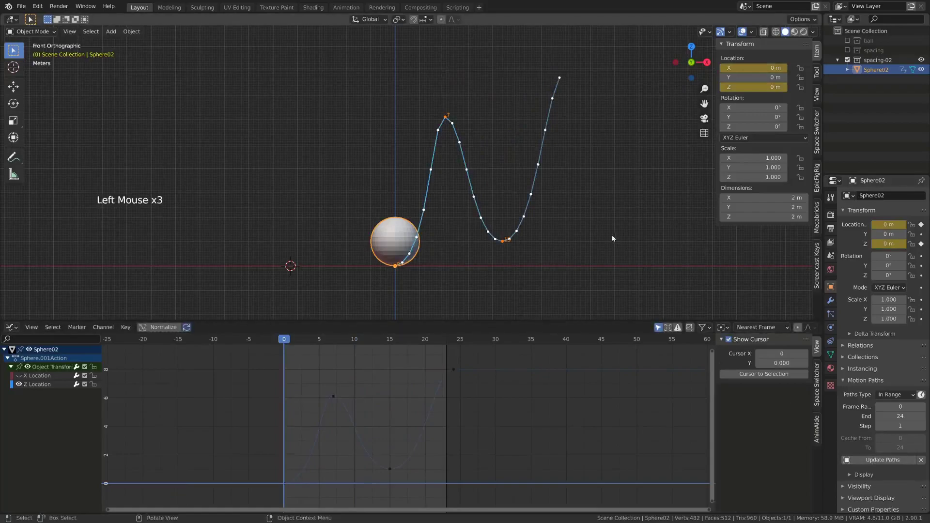
key(space)
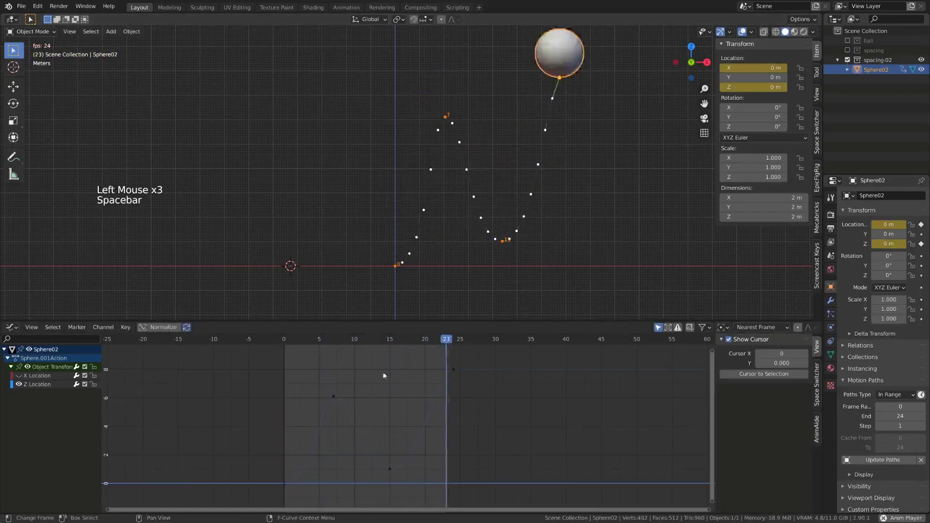
key(space)
Raise the frame 7 Z Location keyframe to about 8 m, lengthen its handles and update Sphere02's motion path.
drag(306, 346, 334, 368)
click(334, 398)
key(g)
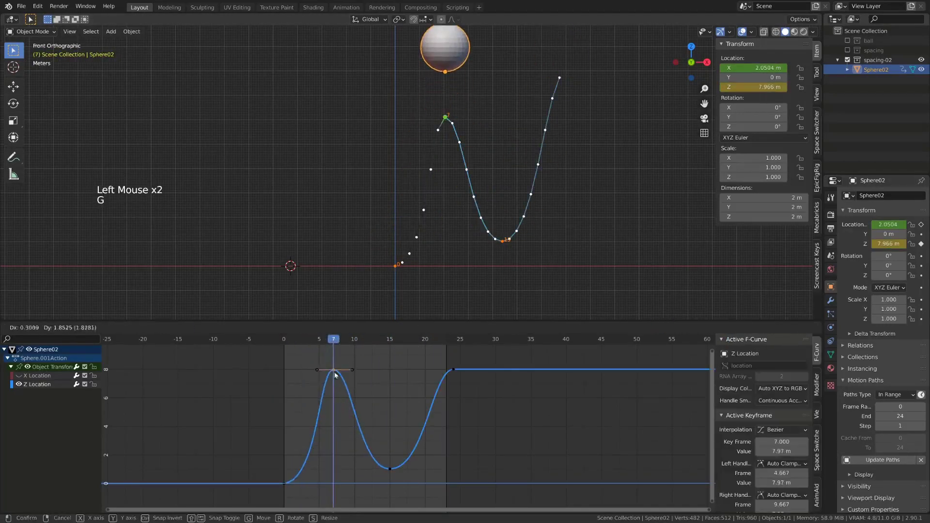
click(334, 372)
key(s)
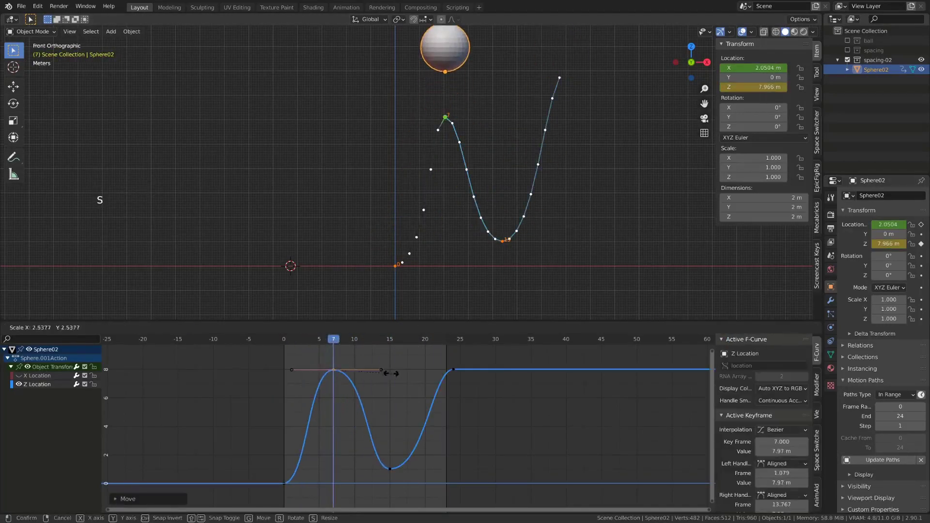
click(387, 373)
click(882, 460)
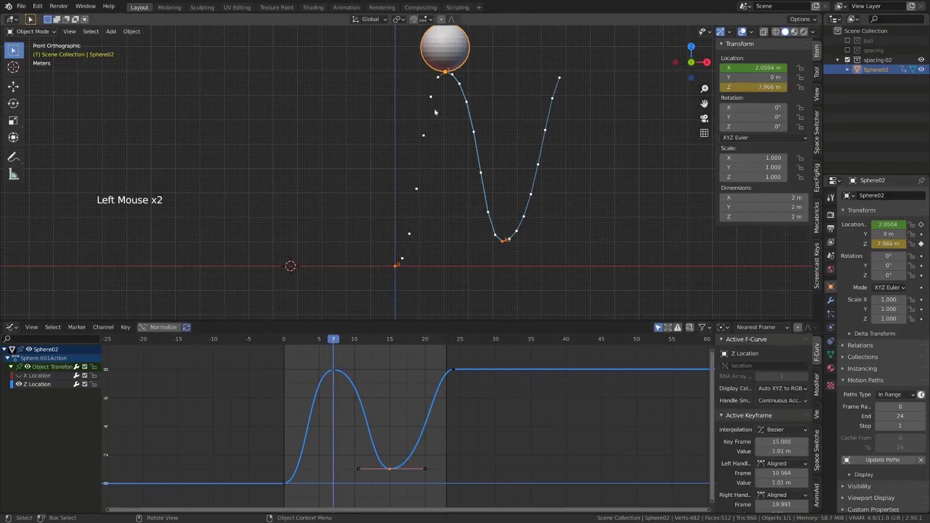
Replace the frame 15 keyframe with a duplicate of the frame 7 keyframe at about 8 m, update the motion path and play the hold.
key(shift+d)
click(389, 376)
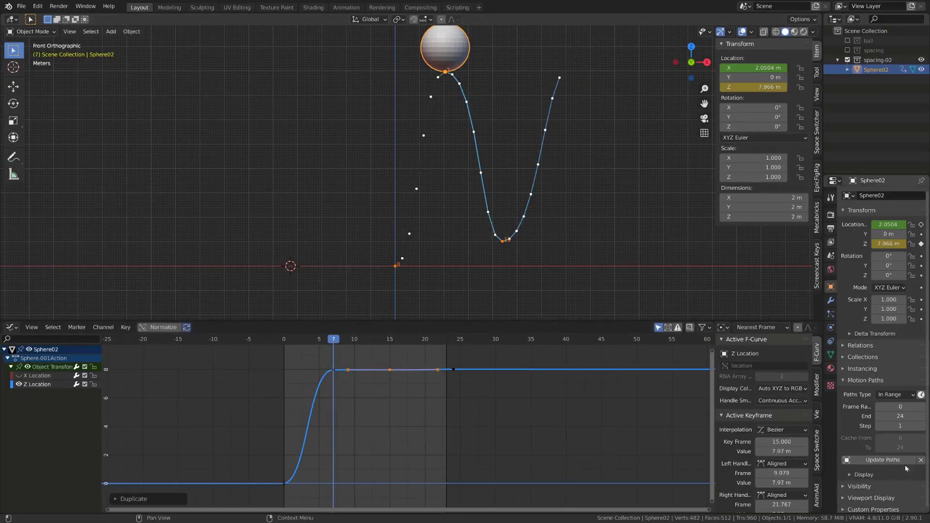
click(881, 460)
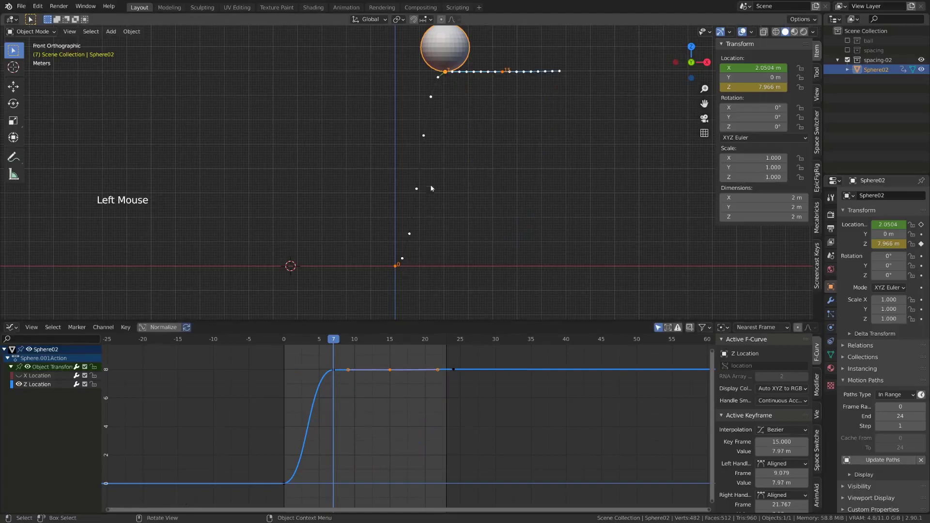
key(space)
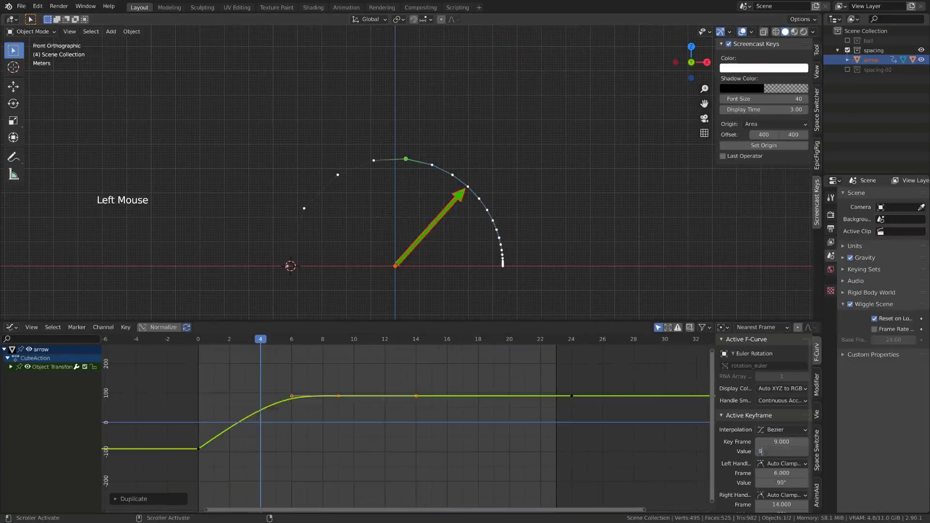
Set the arrow's duplicated Y Euler Rotation keyframe to 0° and move it to frame 4.
key(Return)
key(g)
click(307, 447)
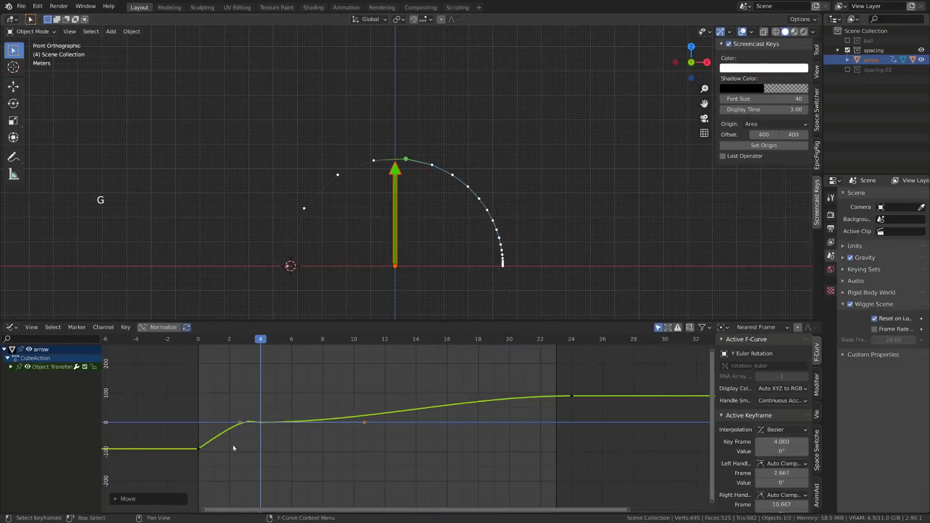
Free the frame 0 keyframe's right handle and scale it to end at about frame 2.2.
click(197, 450)
click(275, 394)
key(s)
click(232, 415)
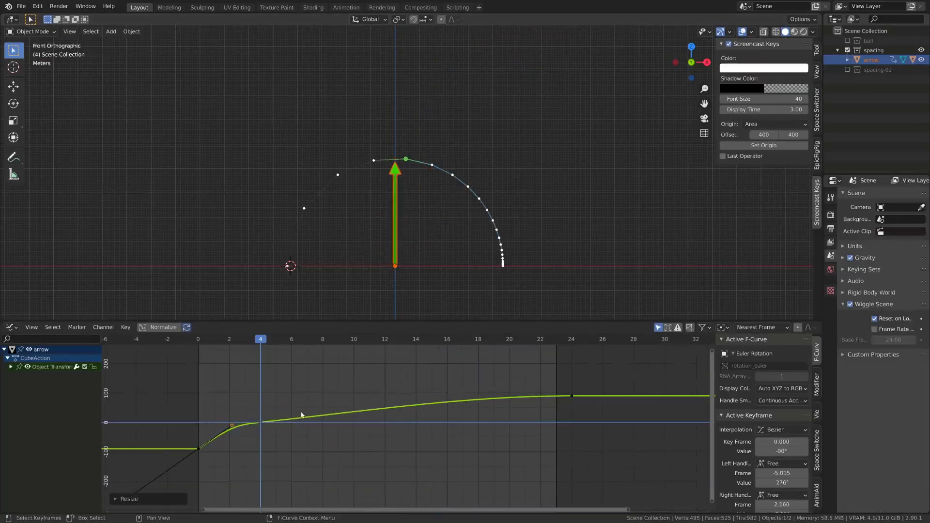
Duplicate the arrow's frame 4 keyframe to frame 17 at 0° and return to frame 0.
drag(246, 411, 277, 430)
key(shift+d)
click(484, 428)
click(198, 347)
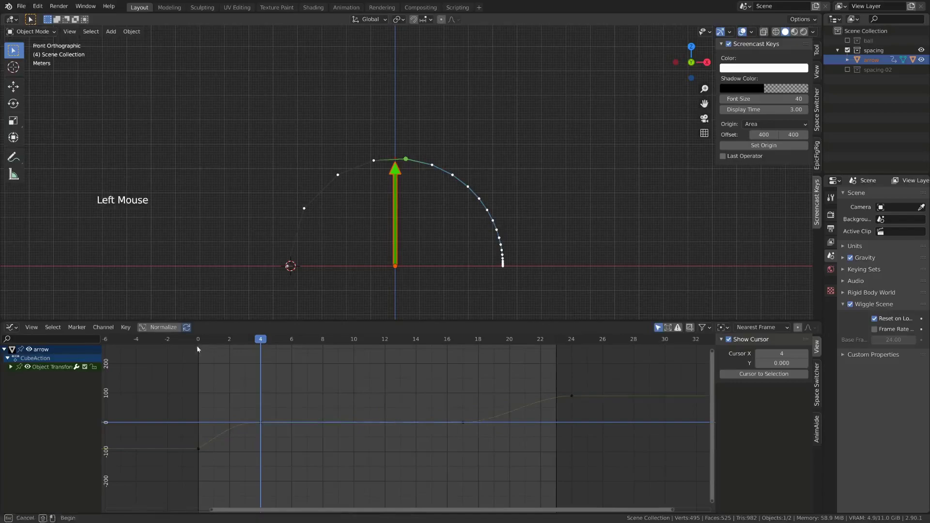
click(198, 344)
Scale and rotate the frame 0 keyframe's handle so the curve rises steeply and eases smoothly into frame 4.
scroll(201, 409, up, 3)
click(147, 456)
click(185, 426)
key(s)
key(r)
click(154, 437)
Move the frame 17 keyframe to frame 13, lengthen its handles, and extend the frame 24 keyframe's left handle to about frame 17.3.
click(477, 422)
key(g)
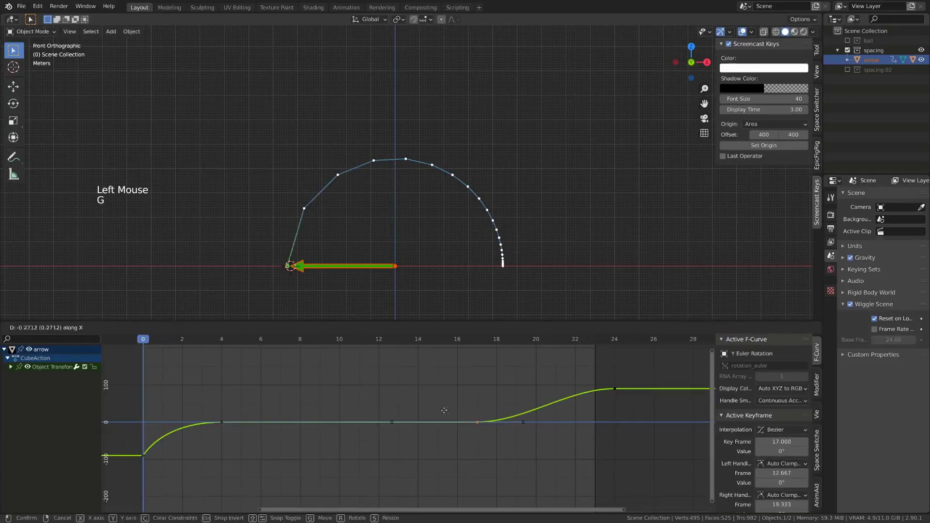
click(467, 426)
key(s)
click(534, 437)
click(615, 388)
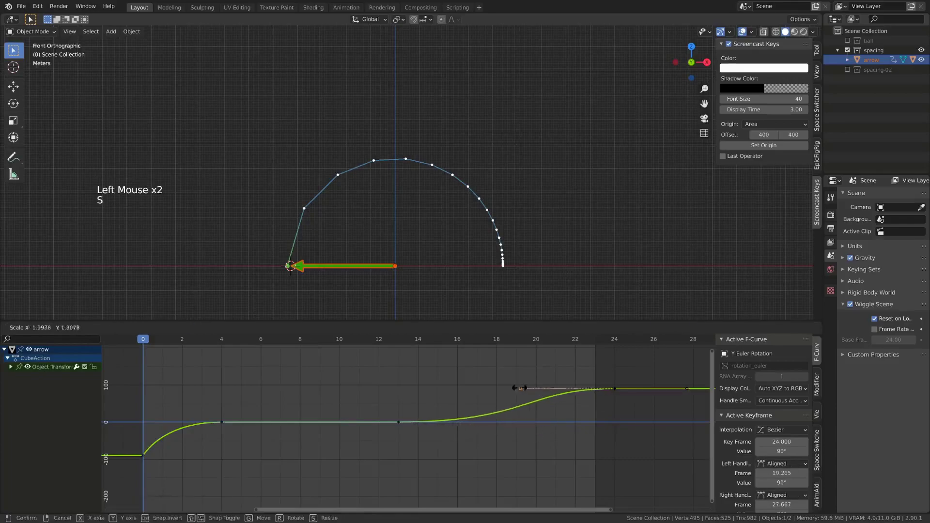
Update the motion path of the small sphere at the arrow's tip and play the rotation.
click(285, 268)
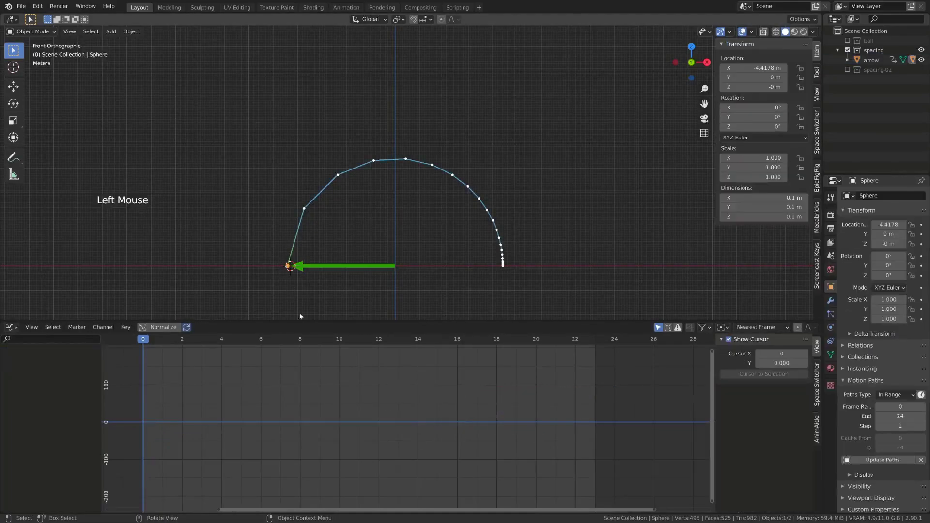
click(853, 461)
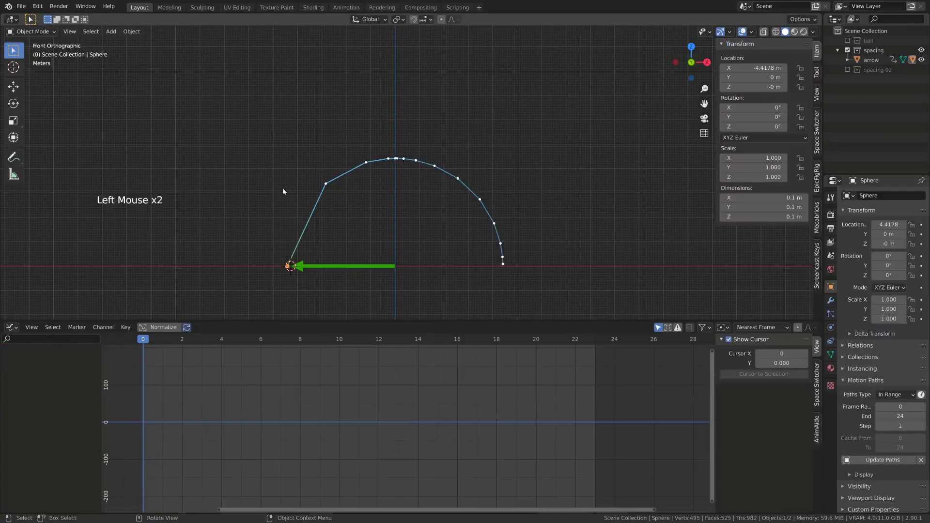
key(space)
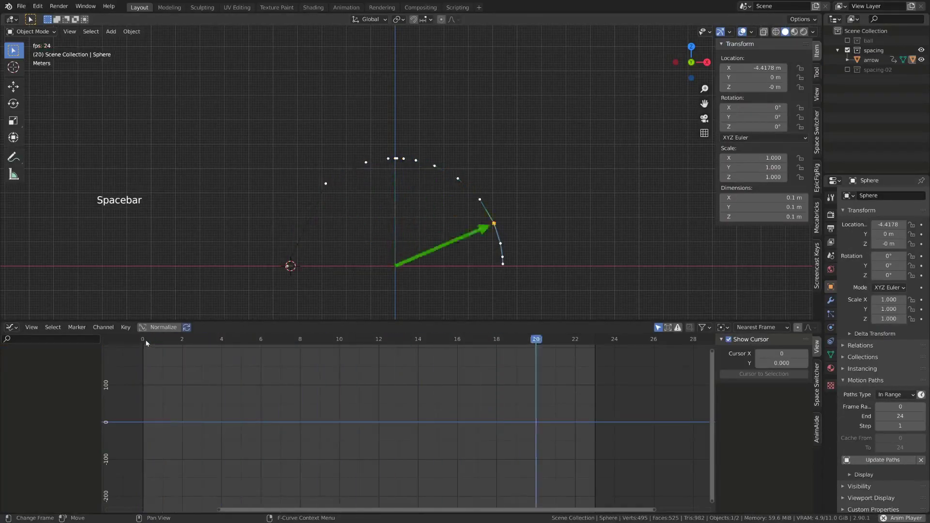
key(space)
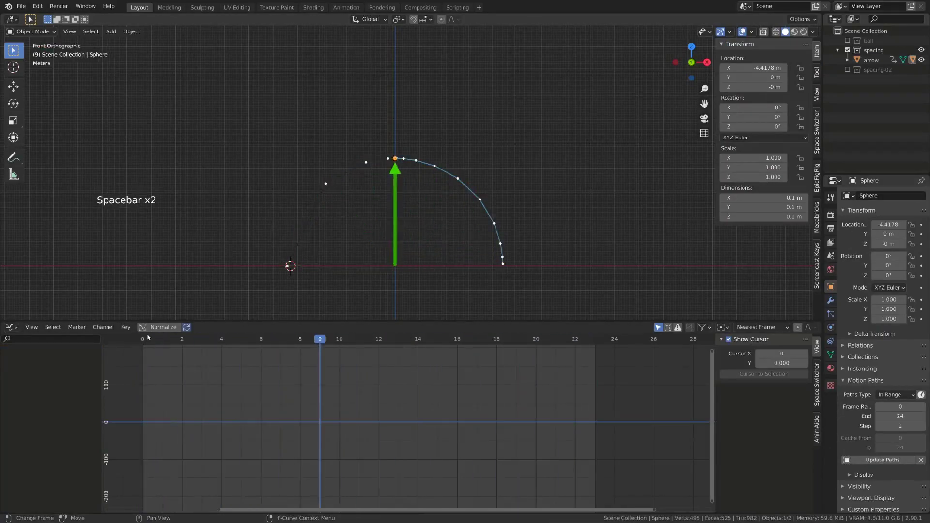
Select the arrow and scrub from frame 0 to frame 4 to compare its path spacing with the steep curve section.
click(146, 338)
click(156, 338)
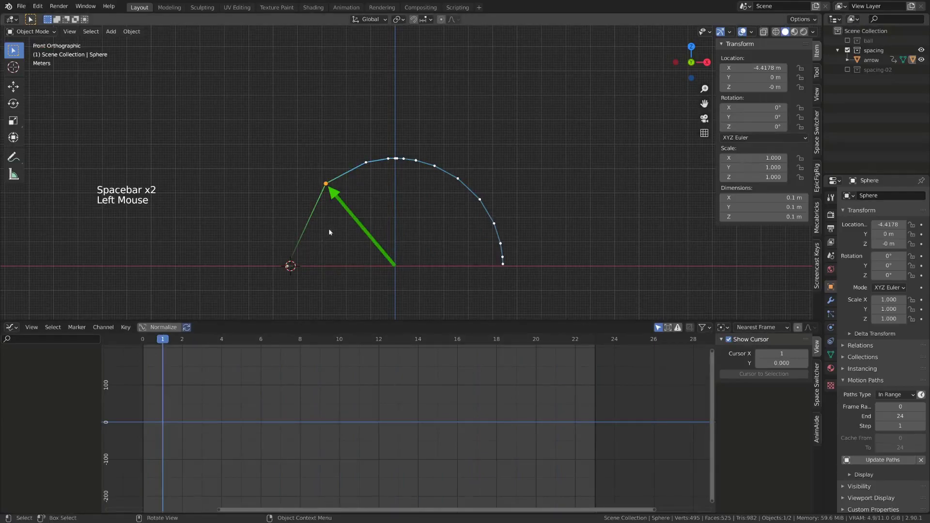
click(351, 218)
scroll(352, 217, up, 2)
click(128, 339)
drag(128, 339, 221, 333)
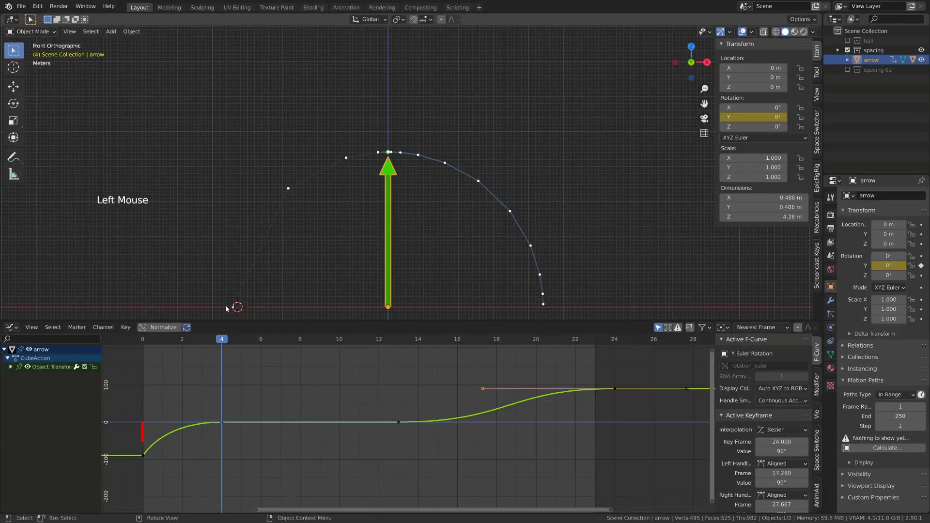
shift+middle_drag(227, 307, 238, 274)
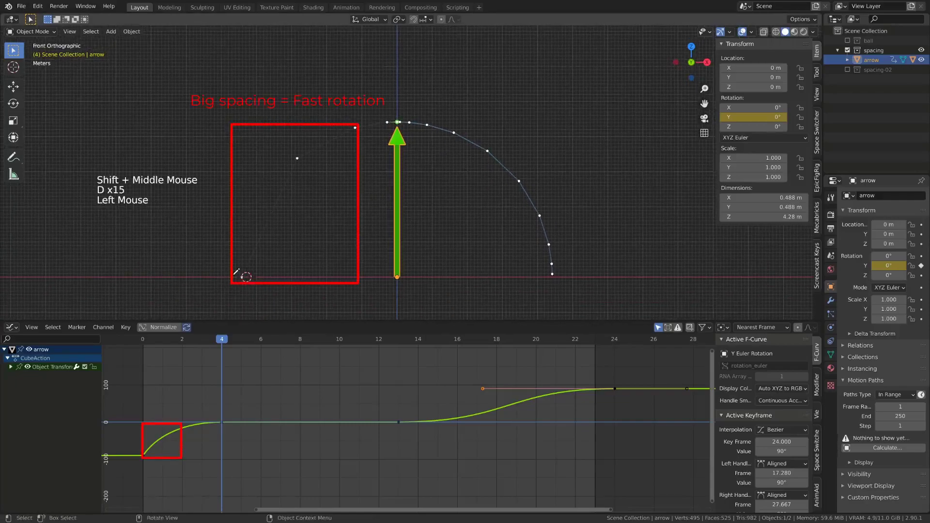
key(d)
key(d)
key(d)
key(d)
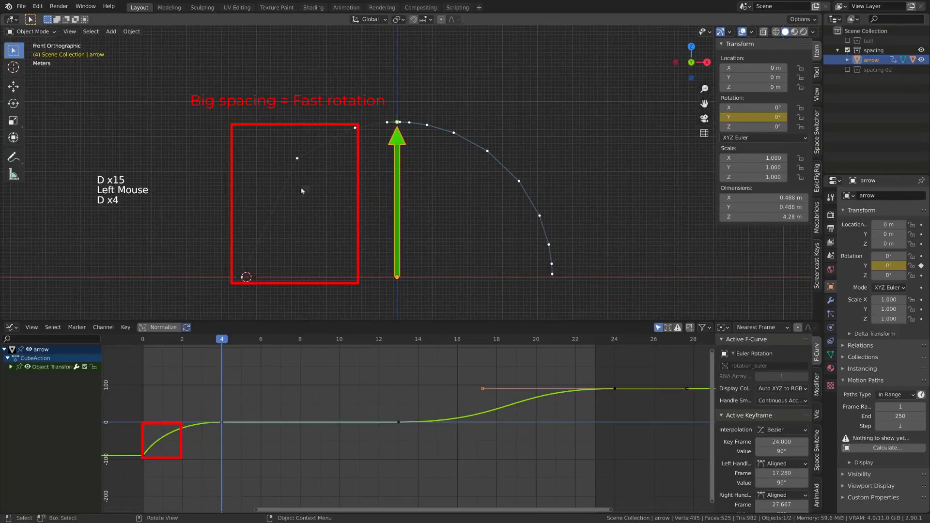
Scrub through the flat hold to frame 13 and the final rise, then play the arrow's rotation to examine its timing.
click(248, 342)
drag(322, 347, 398, 347)
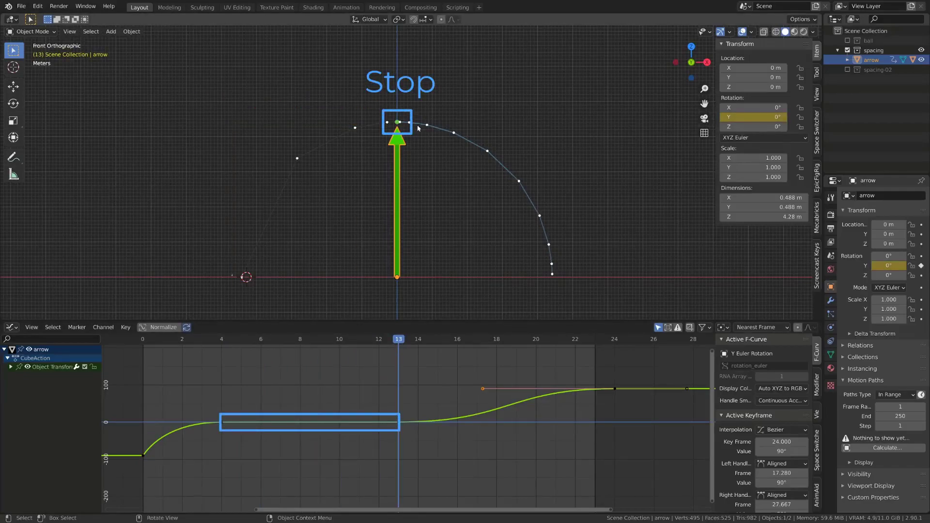
mouse_move(419, 345)
mouse_down()
mouse_move(475, 346)
mouse_move(514, 365)
mouse_move(613, 381)
mouse_move(426, 390)
mouse_move(616, 391)
mouse_move(517, 393)
mouse_move(373, 430)
mouse_move(141, 437)
mouse_up()
key(space)
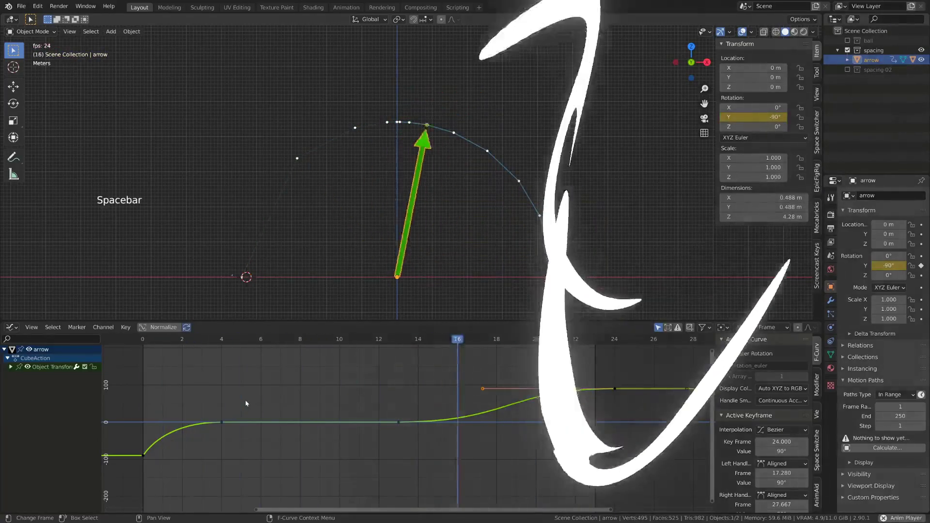